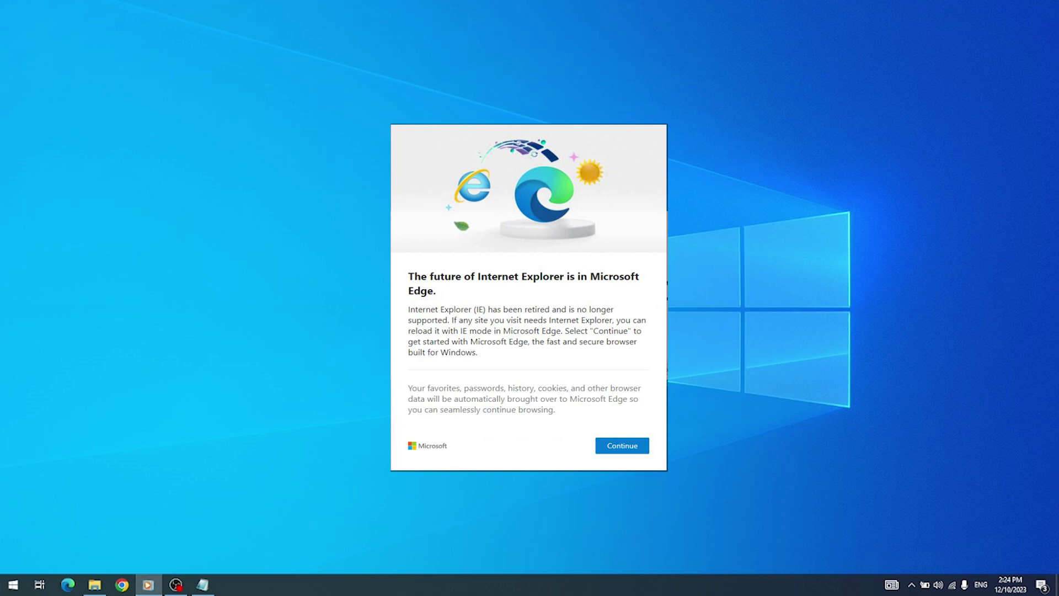
# Launch Internet Explorer from Start search; it redirects to Edge on the Lenovo site.
pyautogui.click(19, 589)
pyautogui.write('inte')
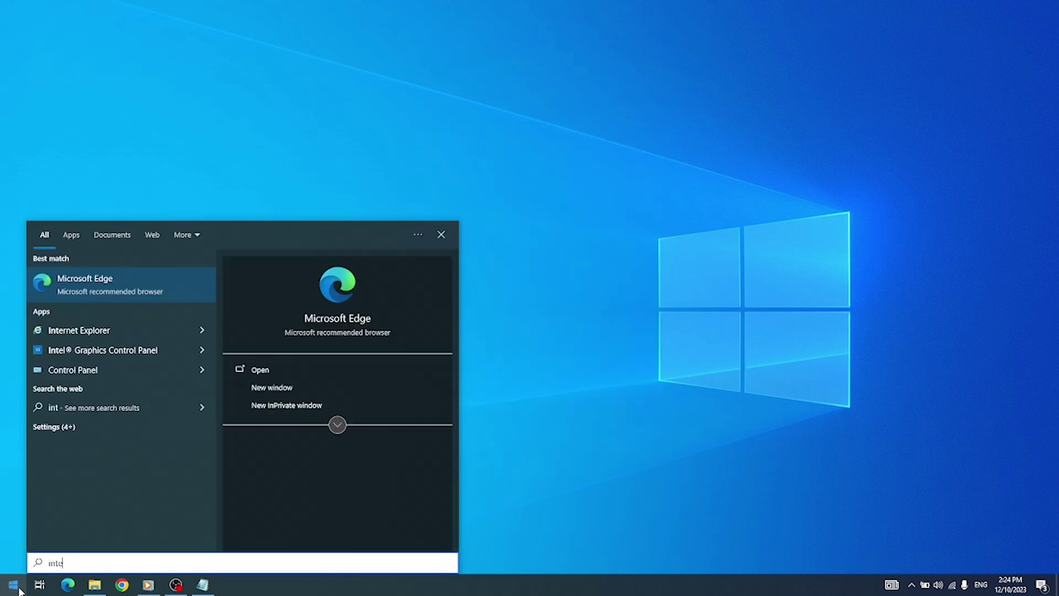
pyautogui.write('rnet')
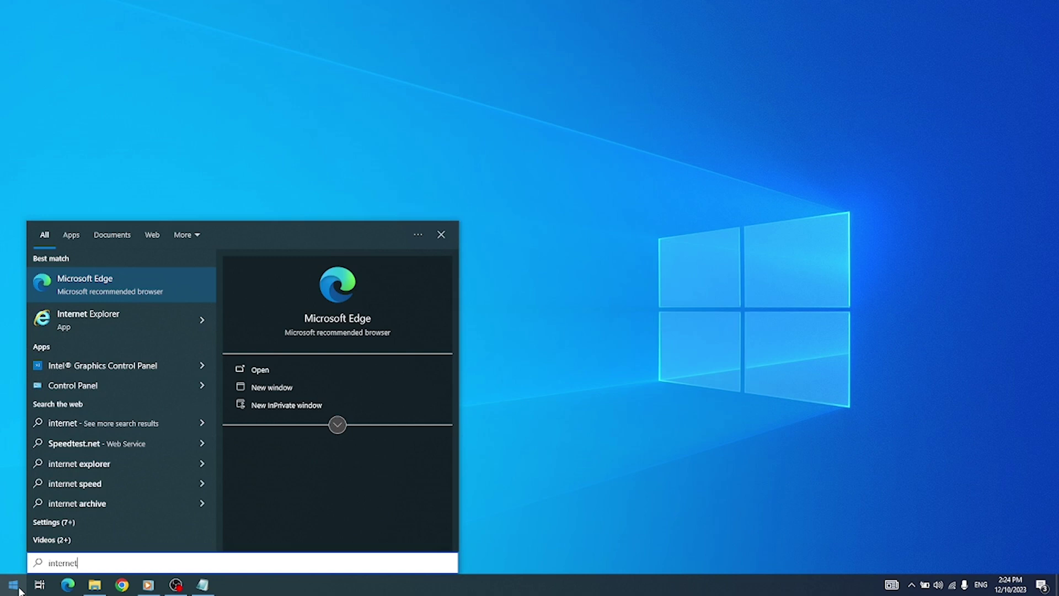
pyautogui.press('Down')
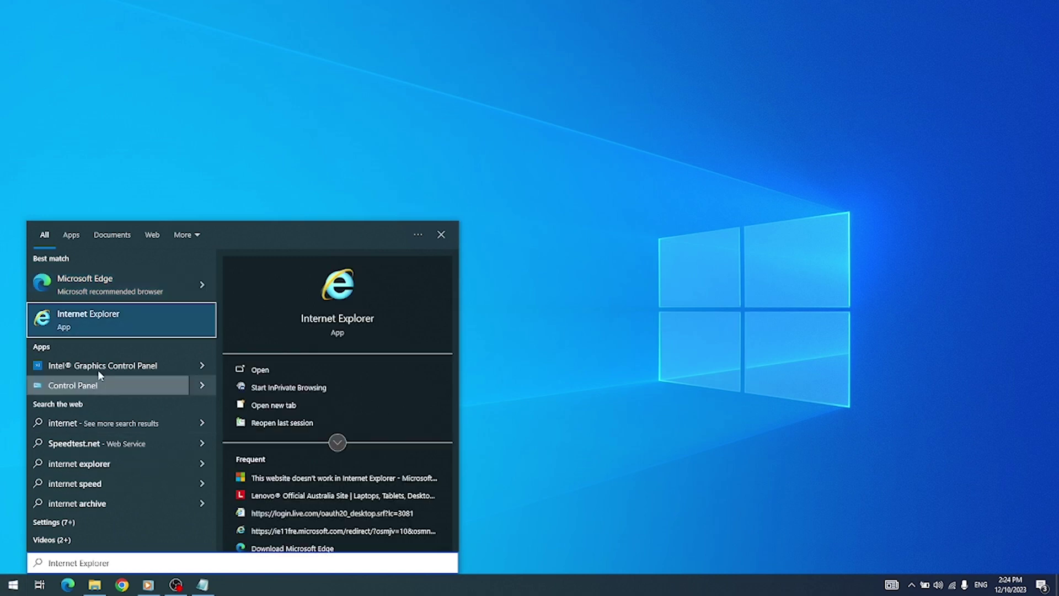
pyautogui.click(166, 324)
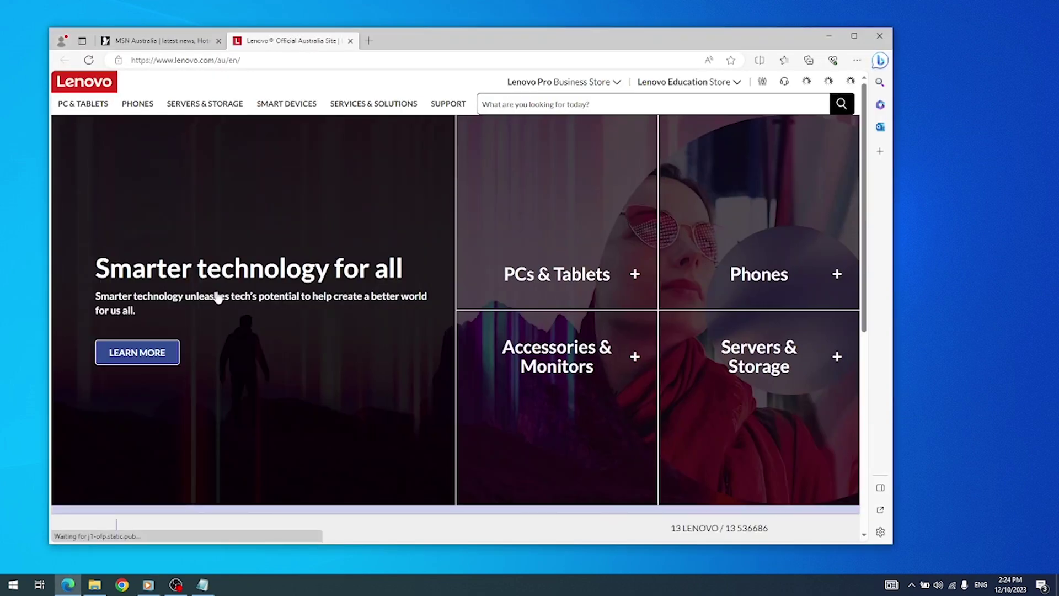
# Close Edge and relaunch Internet Explorer from the 'internet' Start search.
pyautogui.click(880, 36)
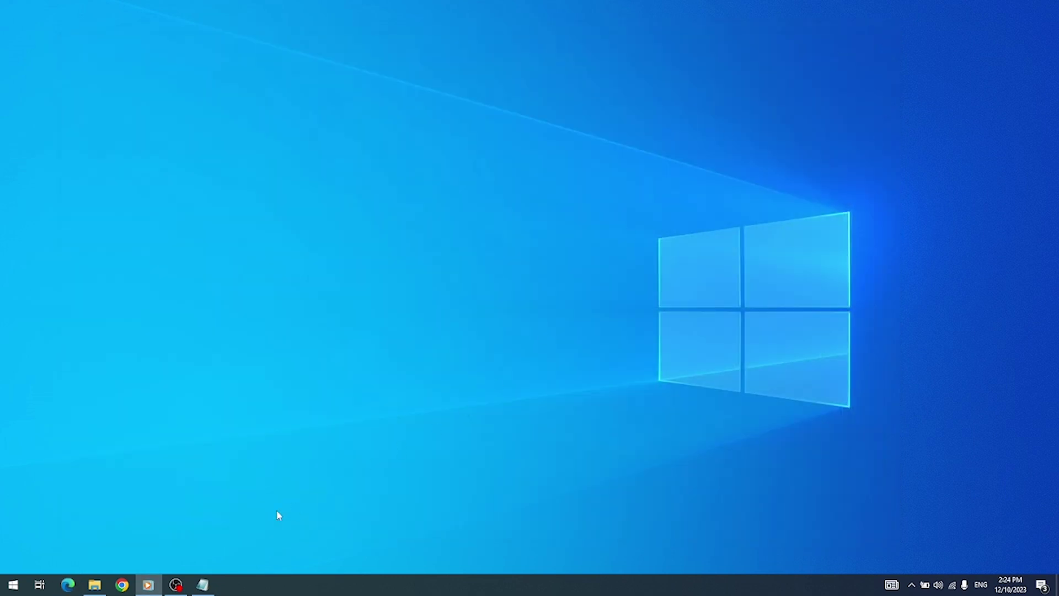
pyautogui.click(15, 584)
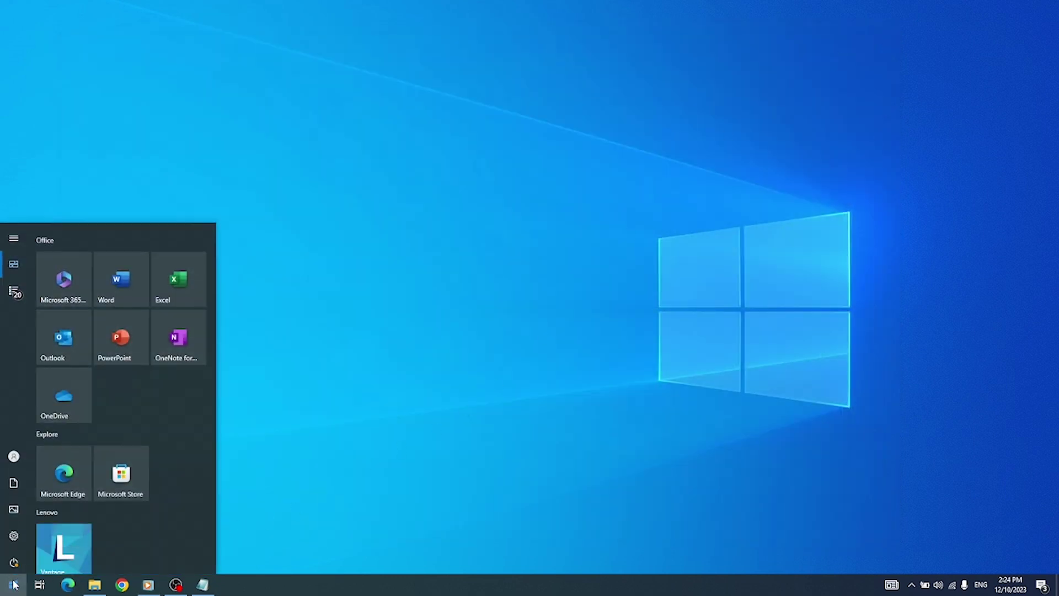
pyautogui.write('internet')
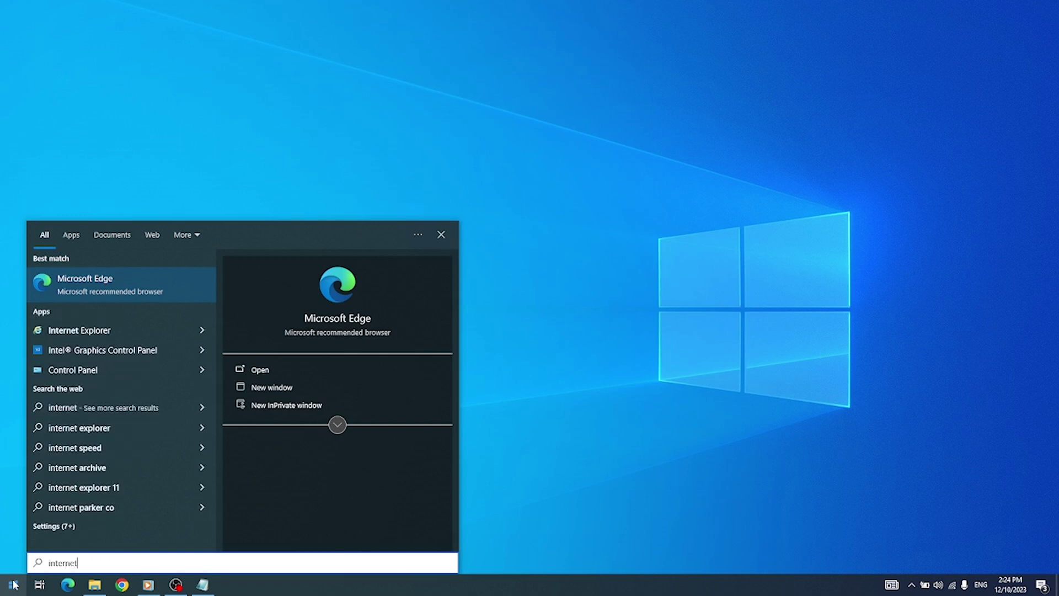
pyautogui.press('Down')
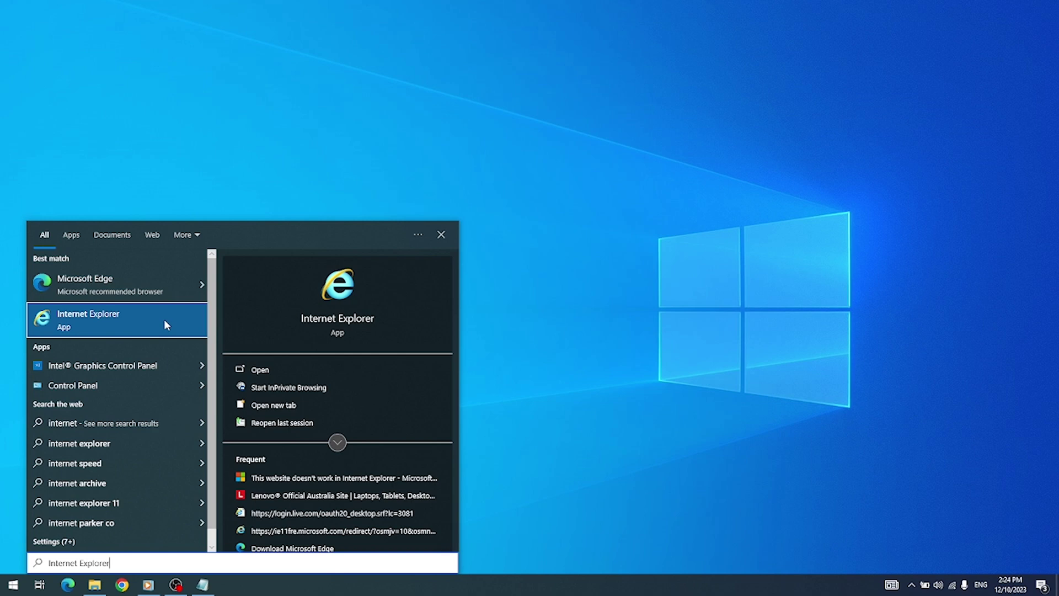
pyautogui.click(165, 321)
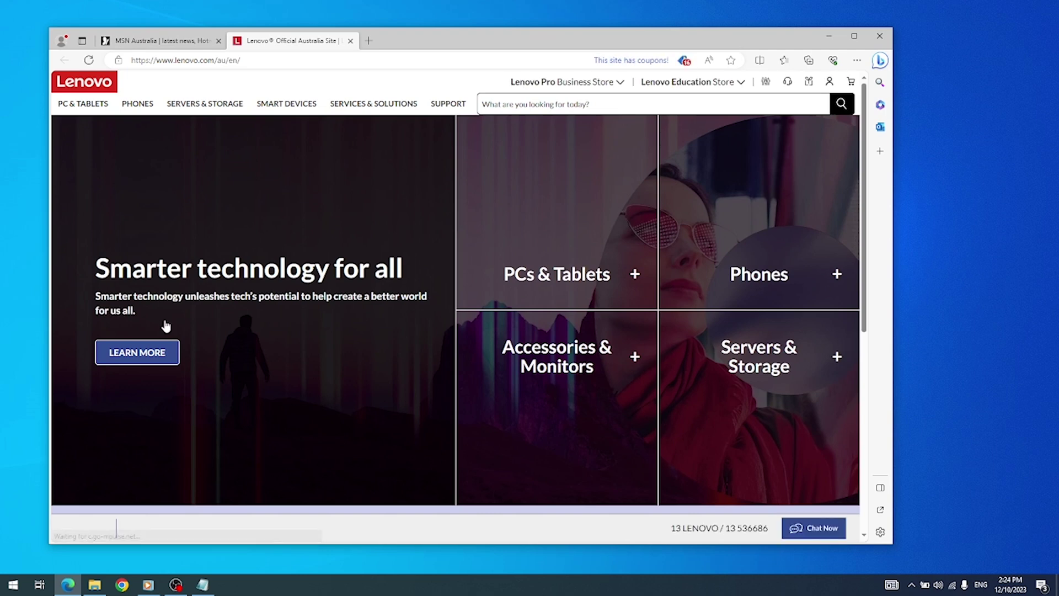
# Close the Lenovo Edge window and launch Internet Explorer a third time from search.
pyautogui.click(879, 38)
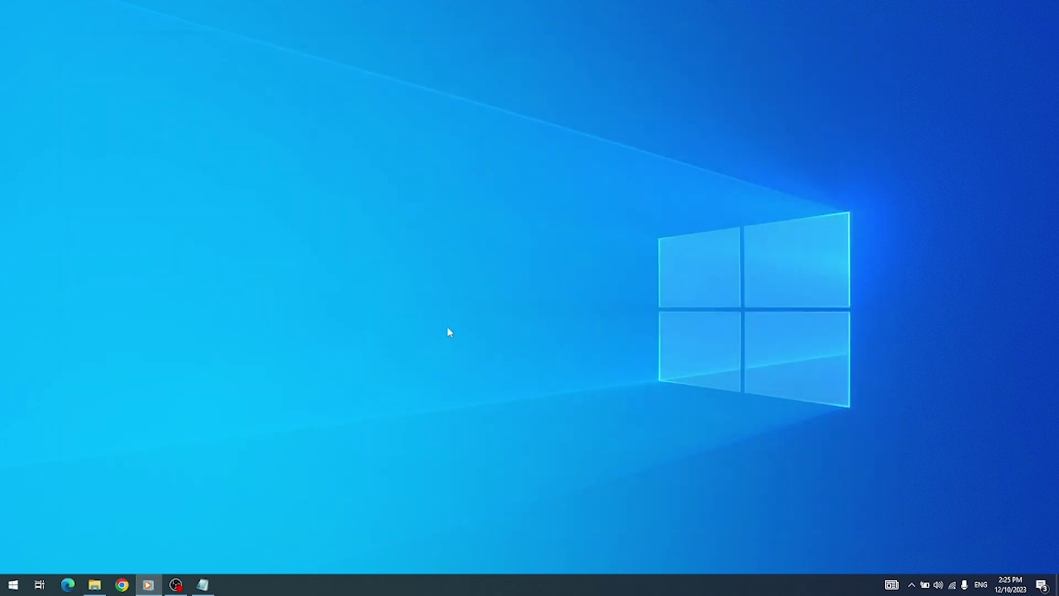
pyautogui.click(16, 586)
pyautogui.write('internet')
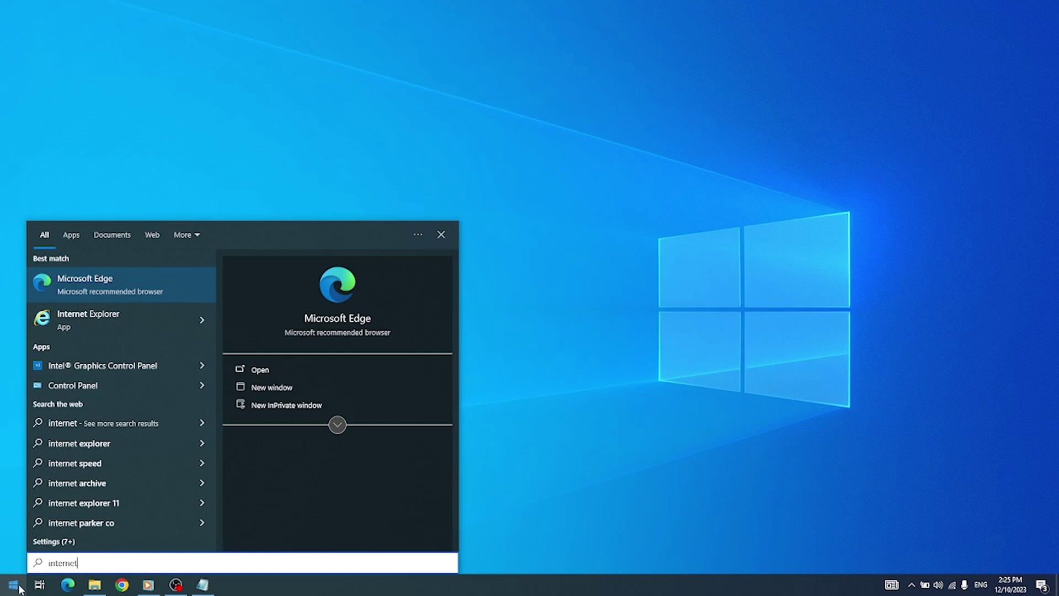
pyautogui.click(142, 317)
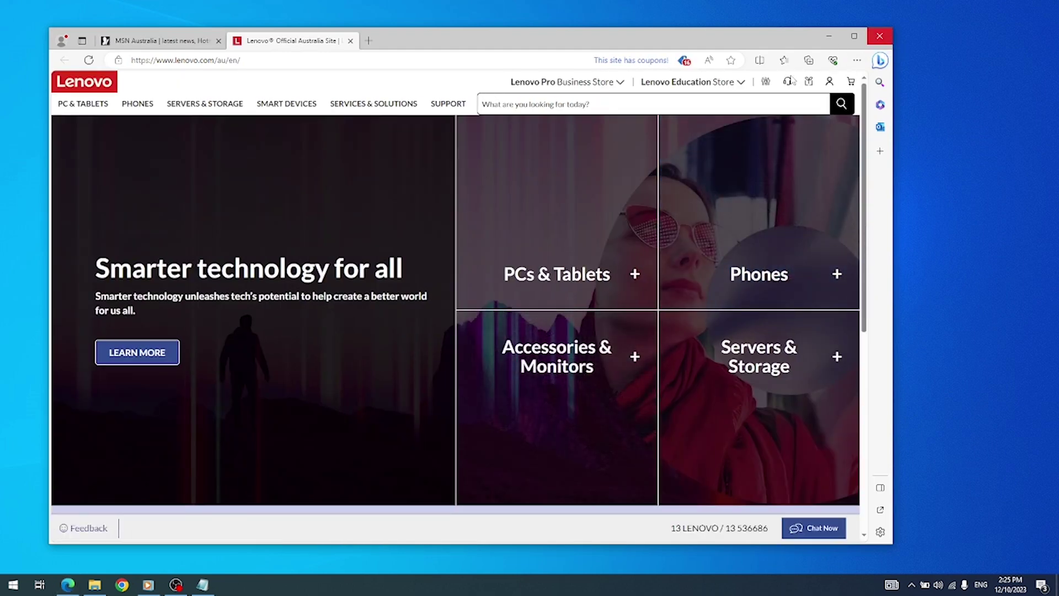
# Close Edge, relaunch Internet Explorer via 'internet' search, and close the Edge window that appears.
pyautogui.click(880, 36)
pyautogui.click(20, 586)
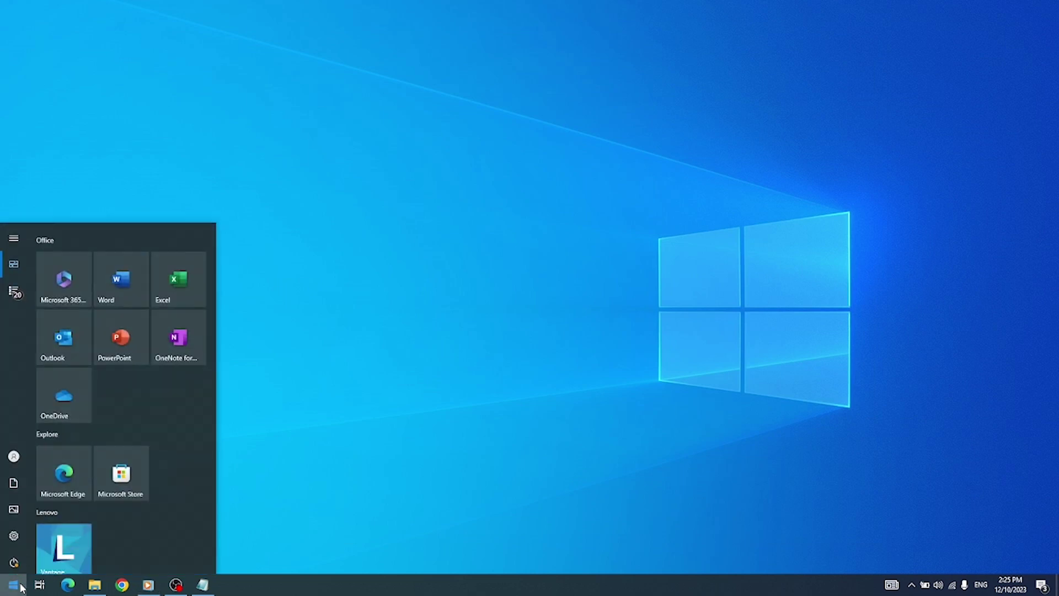
pyautogui.write('internet')
pyautogui.press('Down')
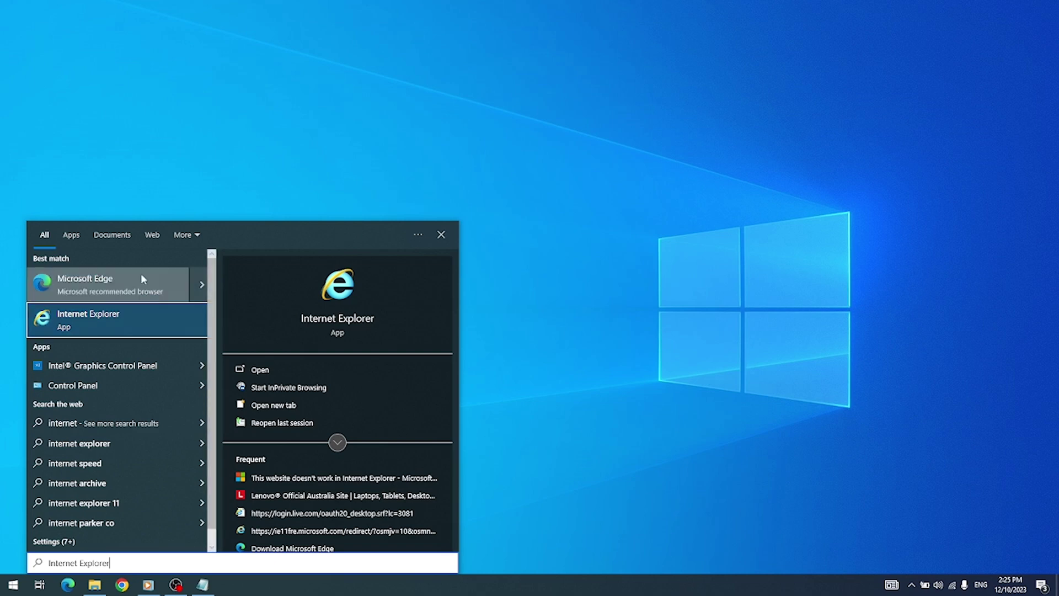
pyautogui.click(145, 326)
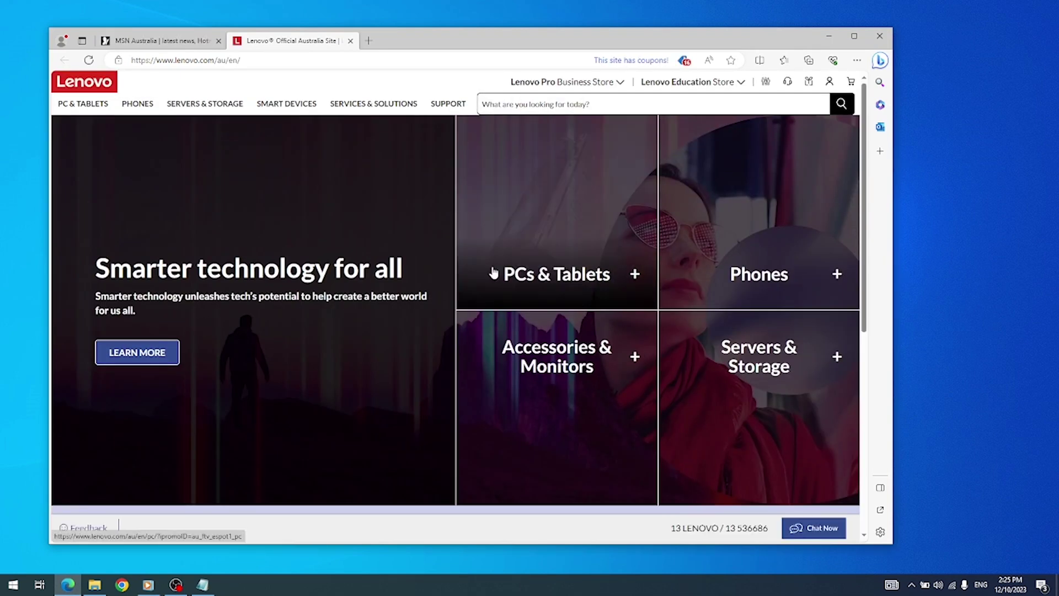
pyautogui.click(880, 37)
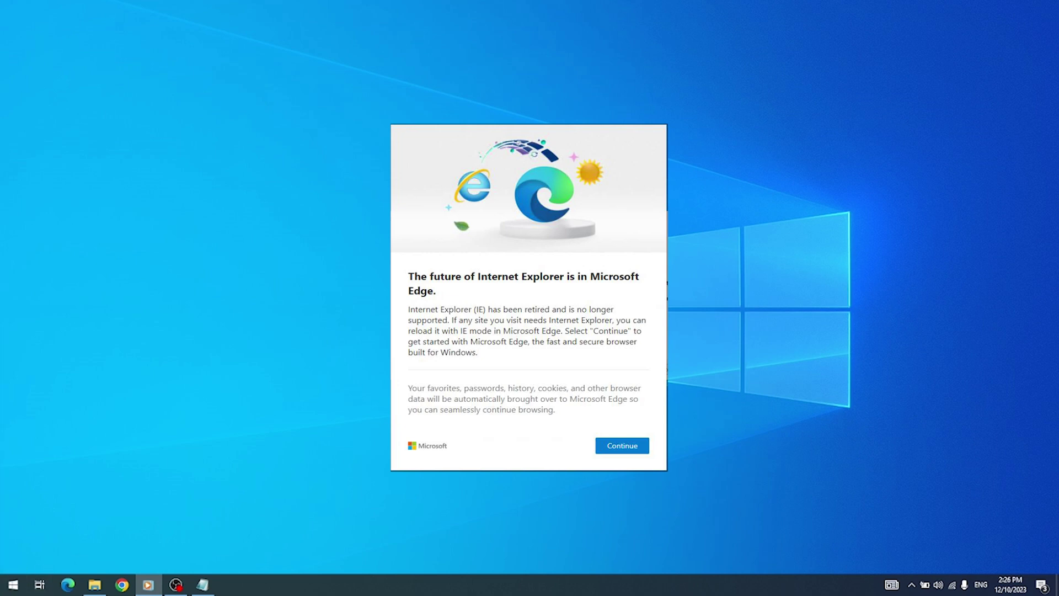
# Dismiss the retirement notice and open Run from the Start right-click menu with inetcpl.cpl.
pyautogui.press('Return')
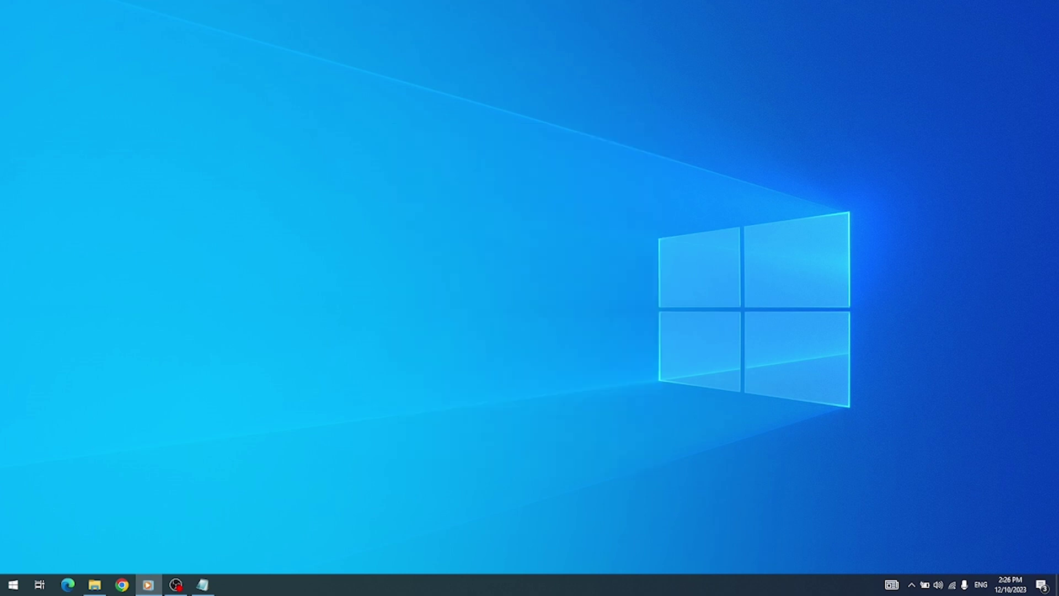
pyautogui.click(16, 587)
pyautogui.write('run')
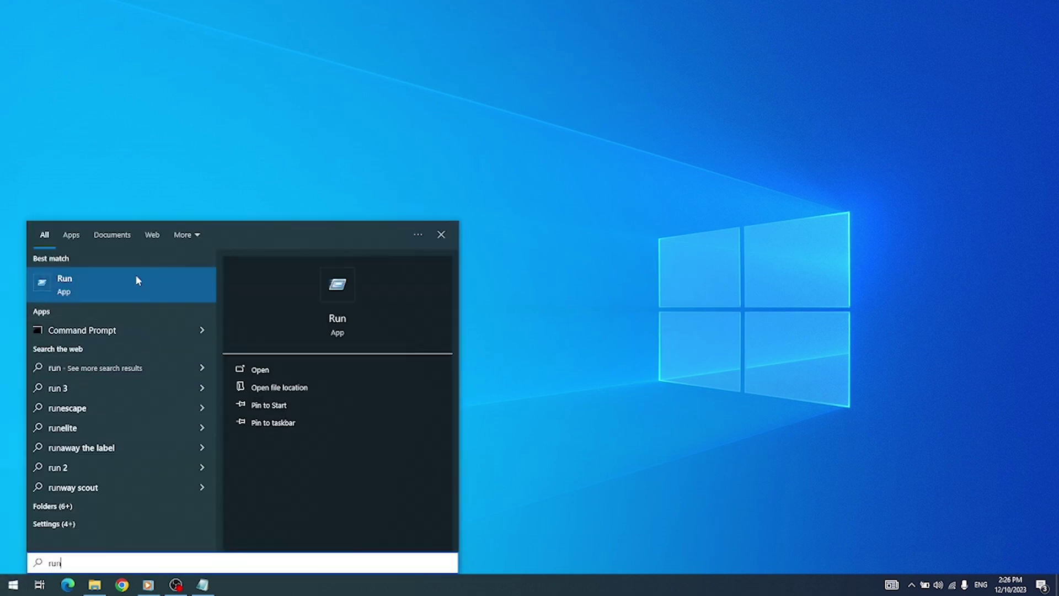
pyautogui.click(133, 279)
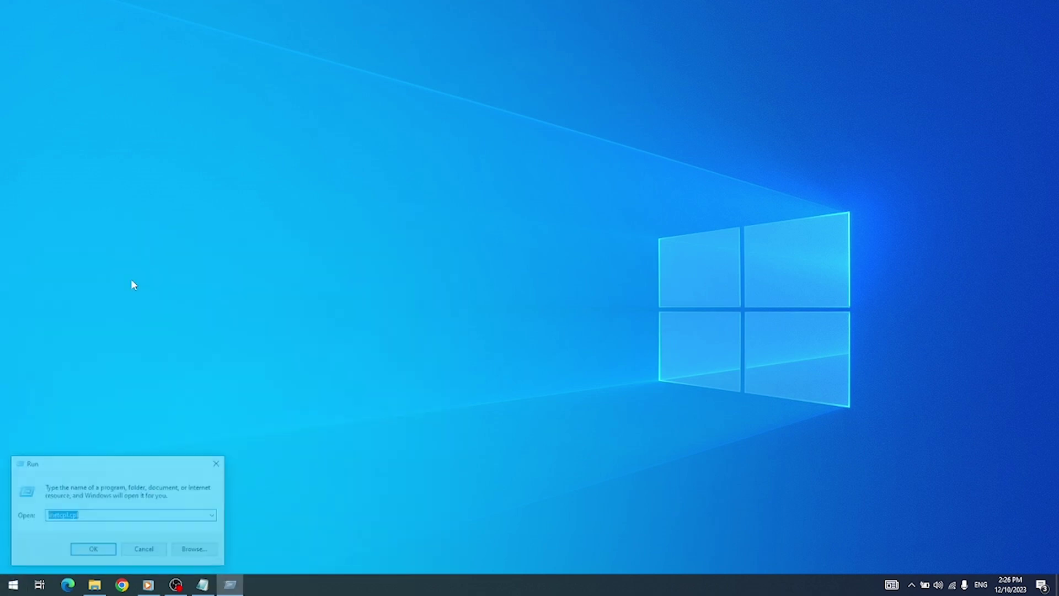
pyautogui.click(219, 462)
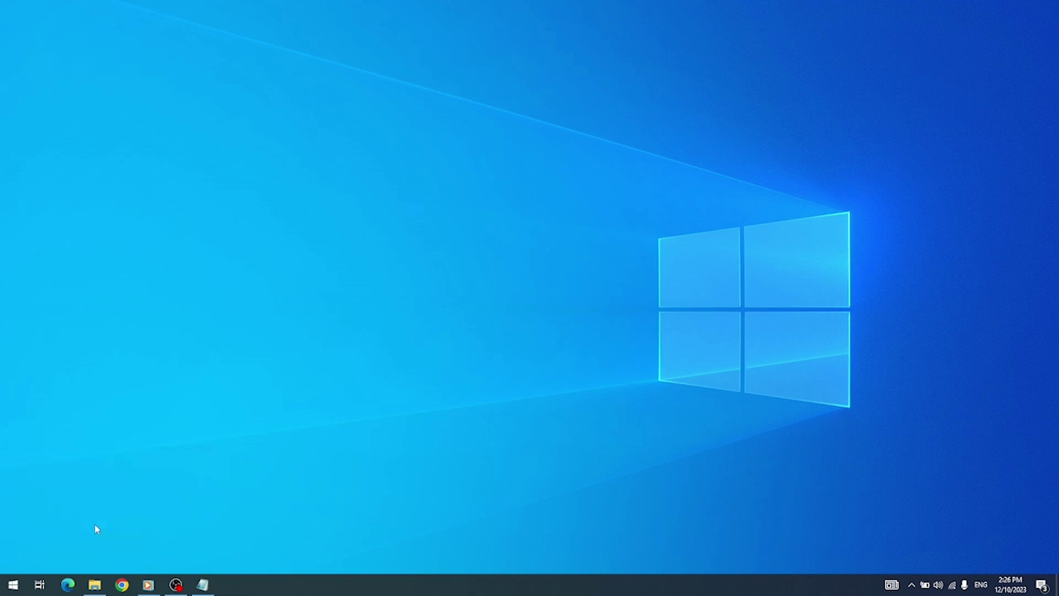
pyautogui.rightClick(14, 589)
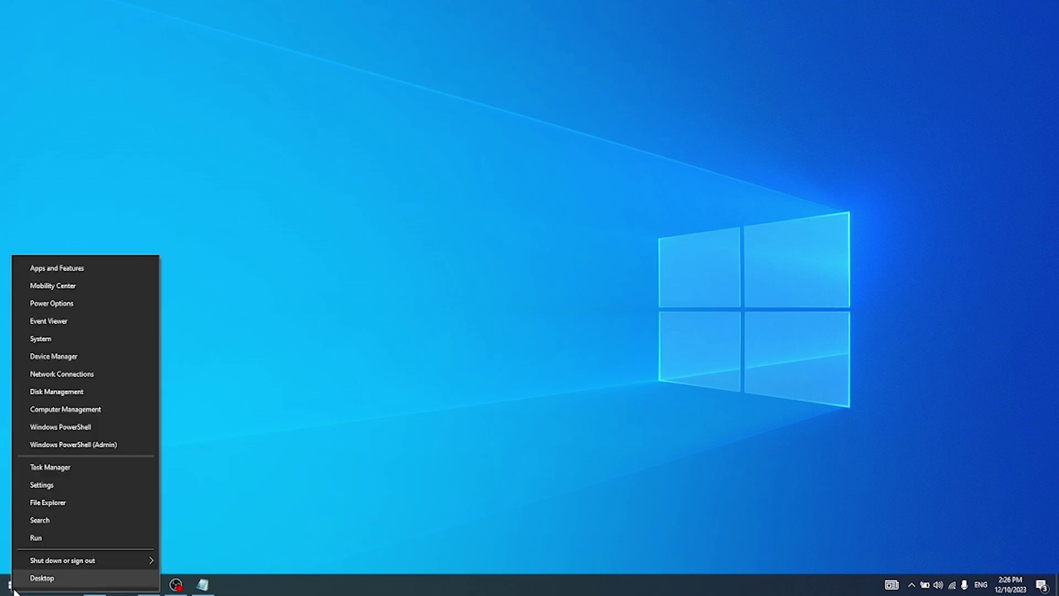
pyautogui.click(88, 538)
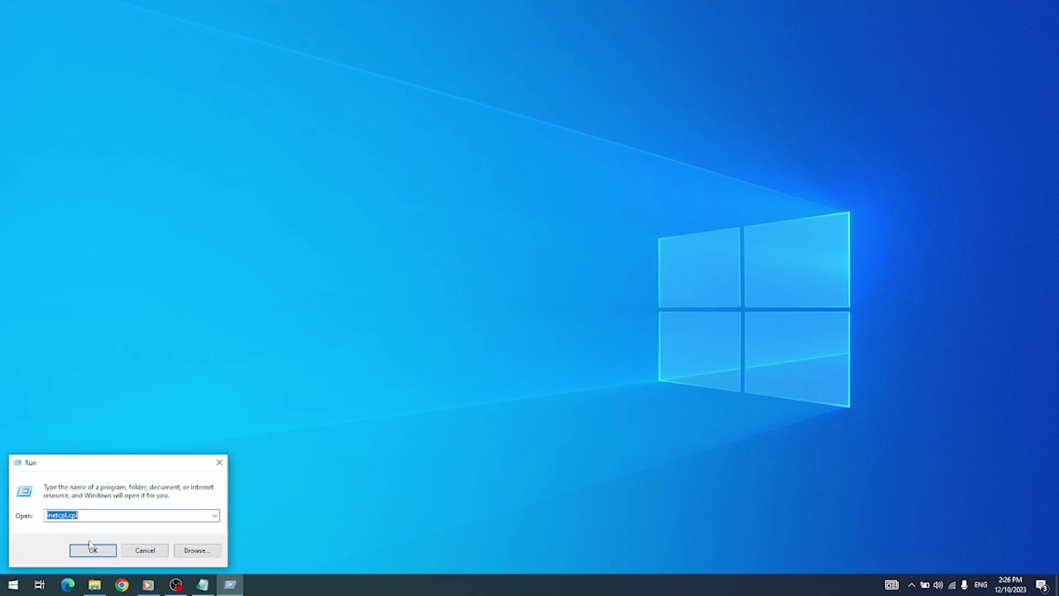
pyautogui.click(94, 518)
# Run inetcpl.cpl, open Programs > Manage add-ons, and select IEToEdge BHO.
pyautogui.click(107, 555)
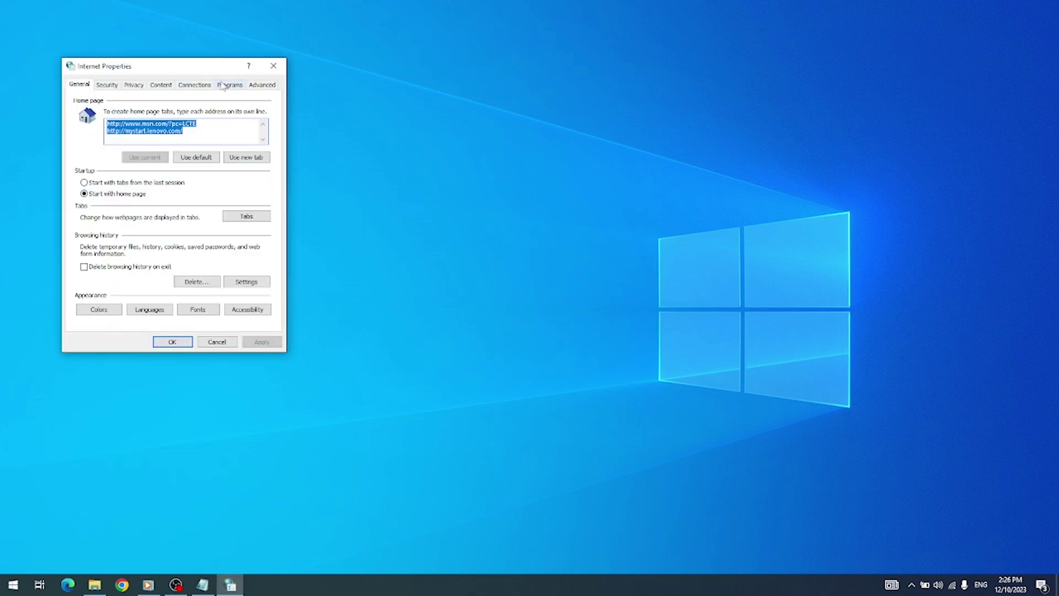
pyautogui.click(224, 87)
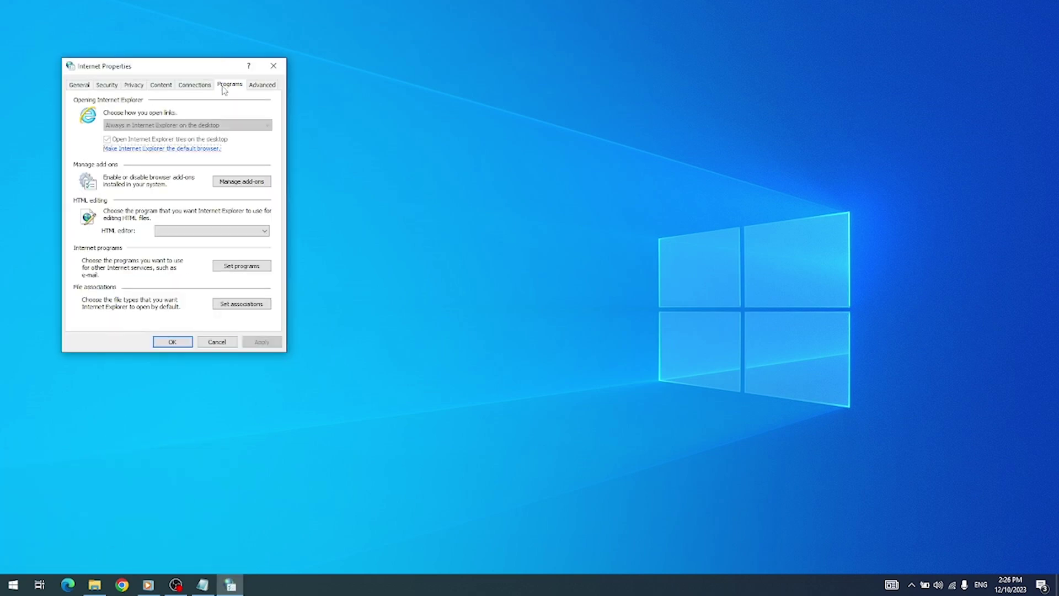
pyautogui.click(237, 186)
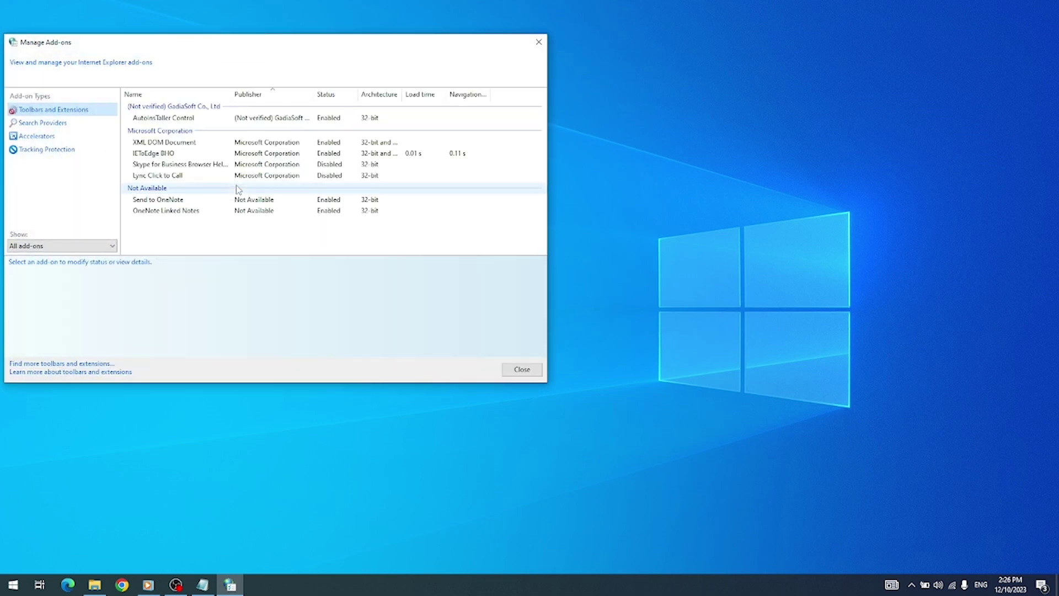
pyautogui.click(193, 154)
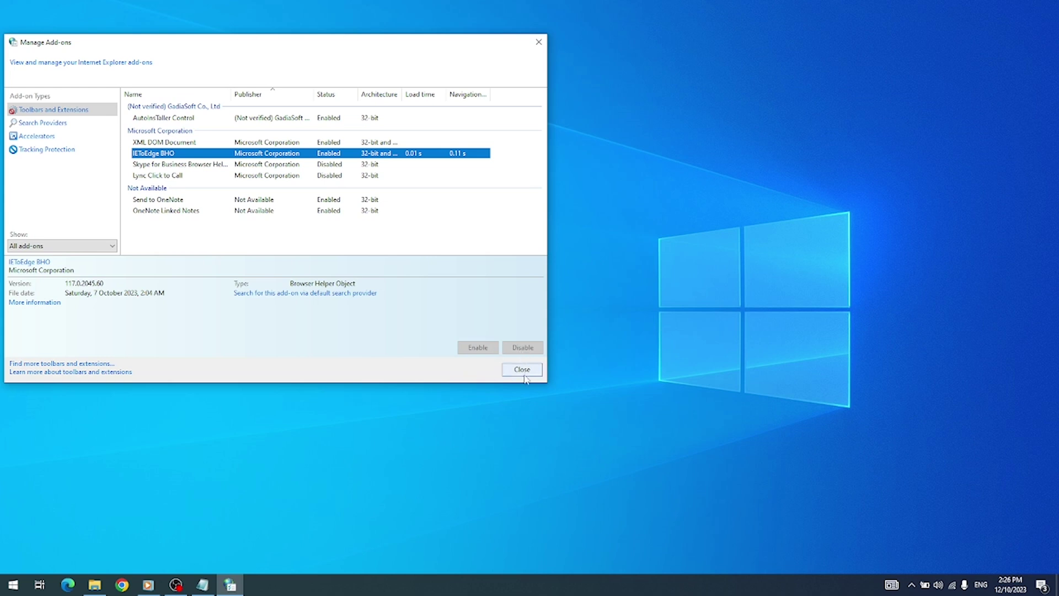
# Close the add-ons manager and open Registry Editor from Start search.
pyautogui.click(523, 371)
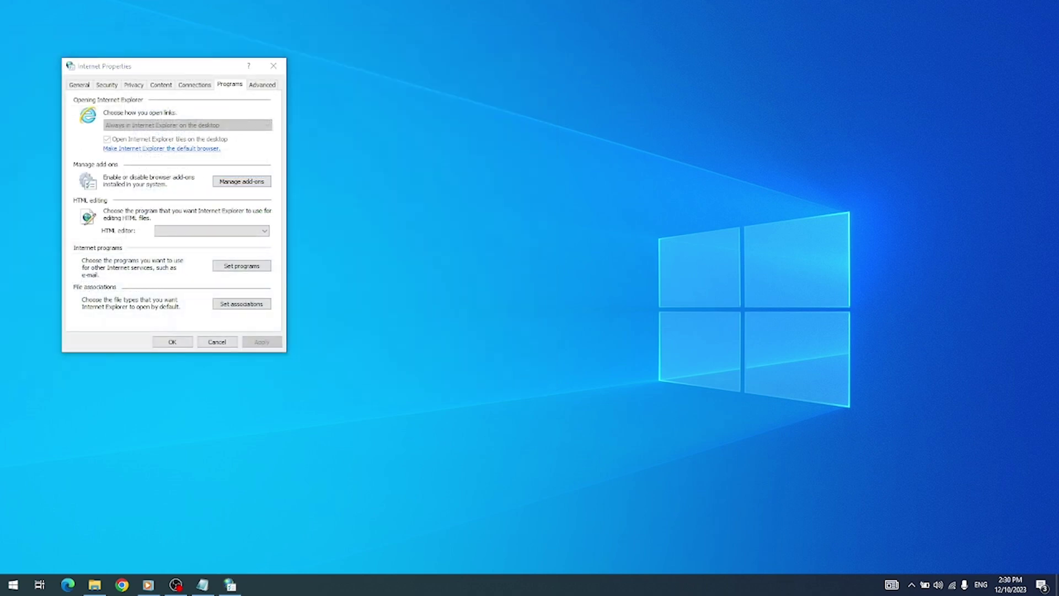
pyautogui.click(17, 588)
pyautogui.write('registry')
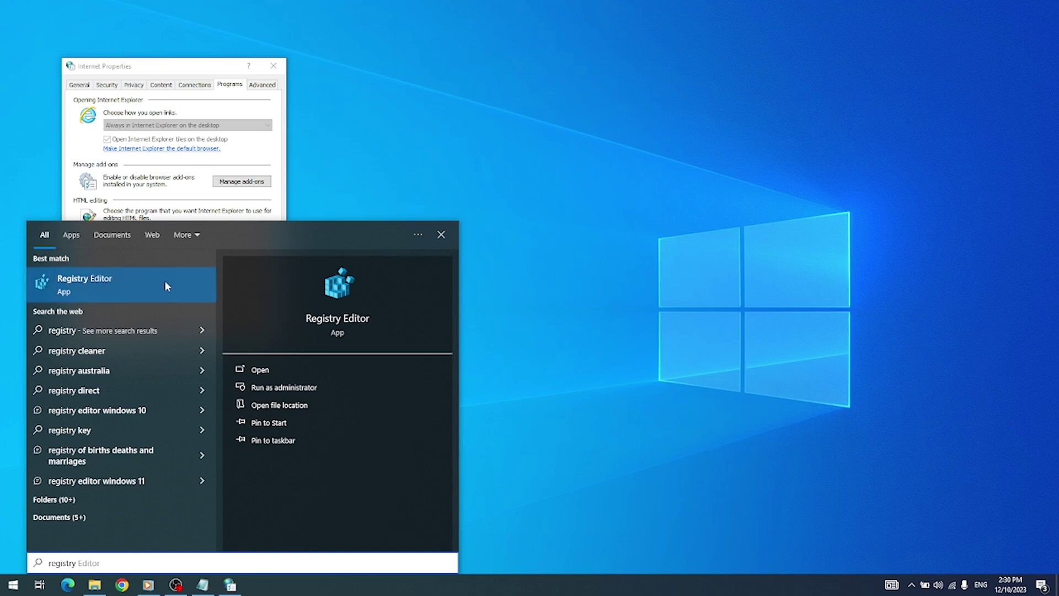
pyautogui.click(165, 281)
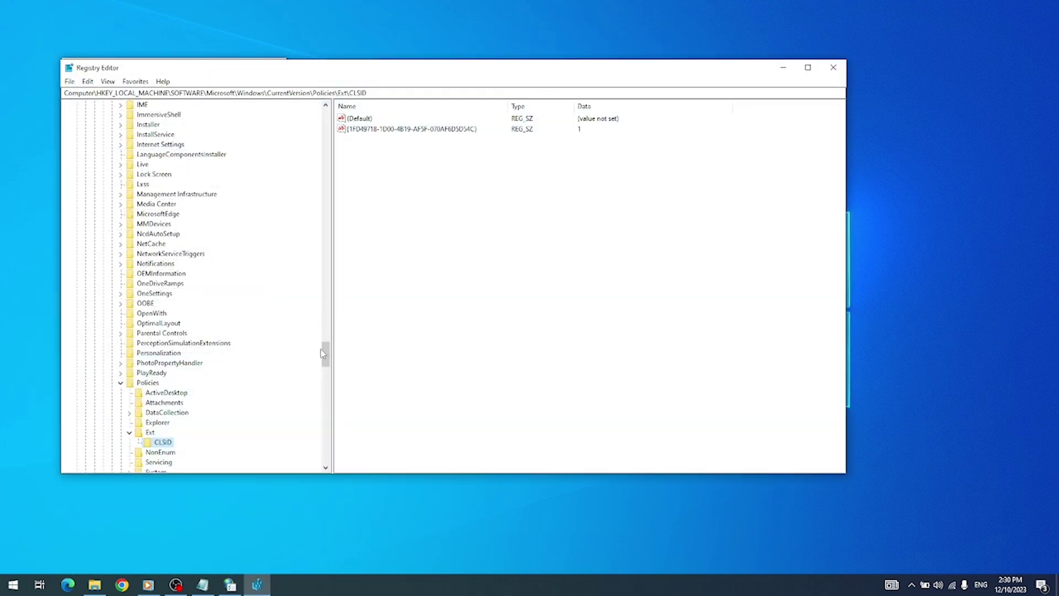
pyautogui.moveTo(326, 353); pyautogui.dragTo(331, 113)
# Navigate to HKLM\SOFTWARE\Microsoft\Windows\CurrentVersion in the registry tree.
pyautogui.click(133, 137)
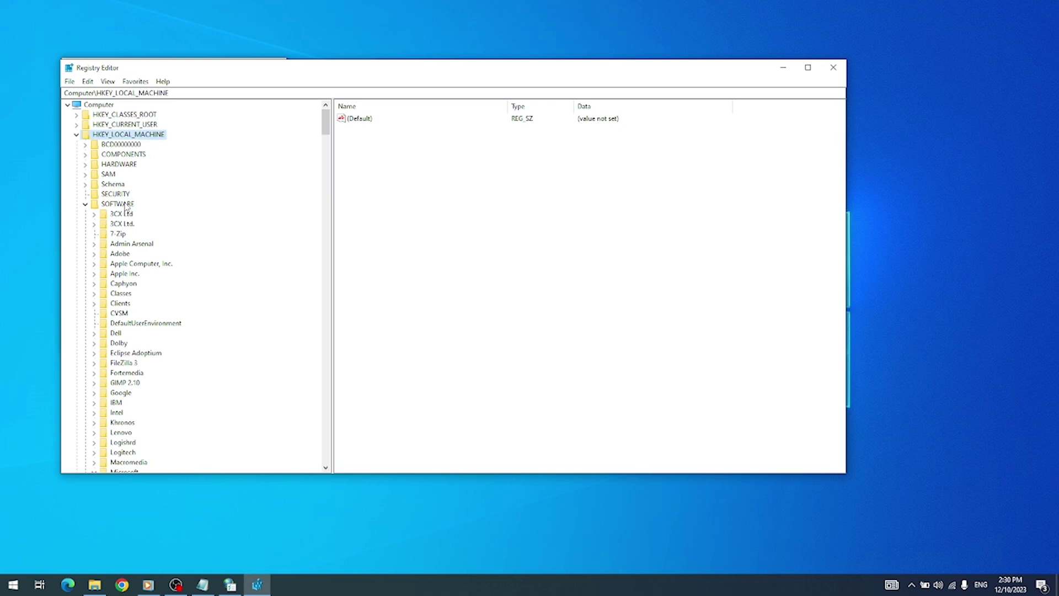
pyautogui.click(125, 205)
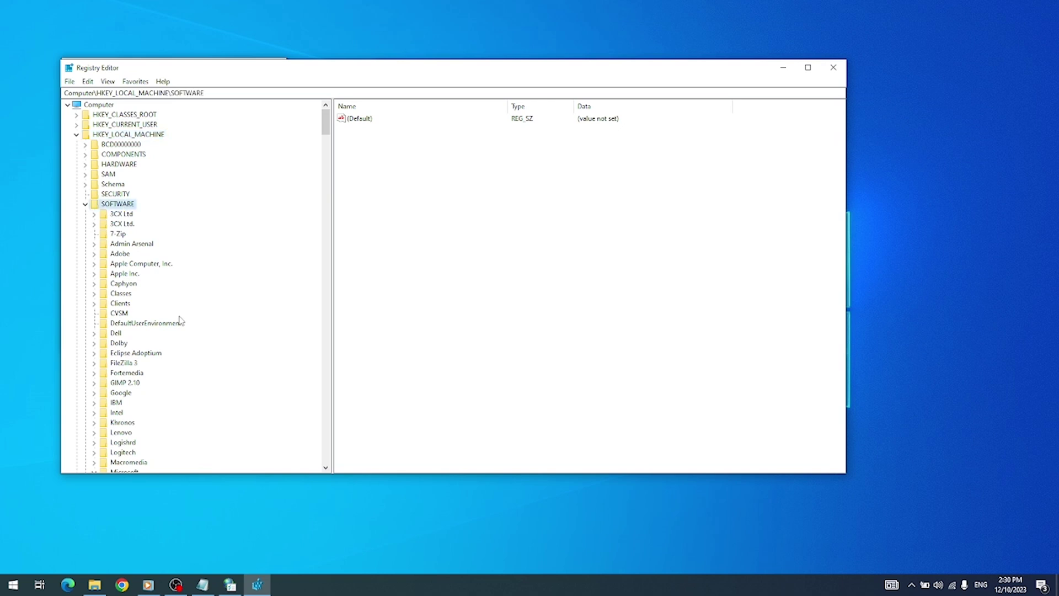
pyautogui.press('m')
pyautogui.click(328, 455)
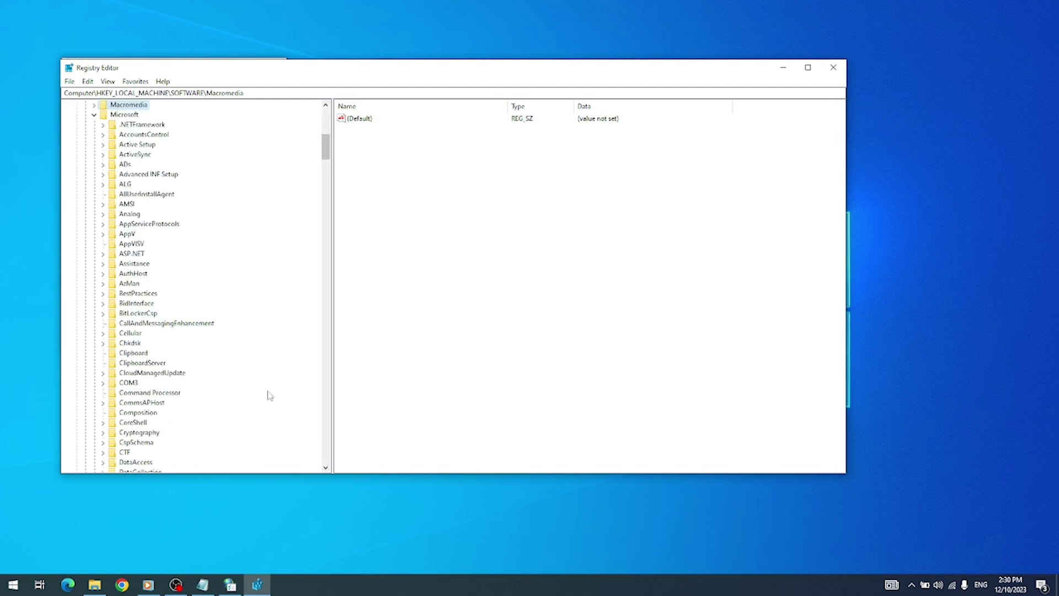
pyautogui.click(127, 116)
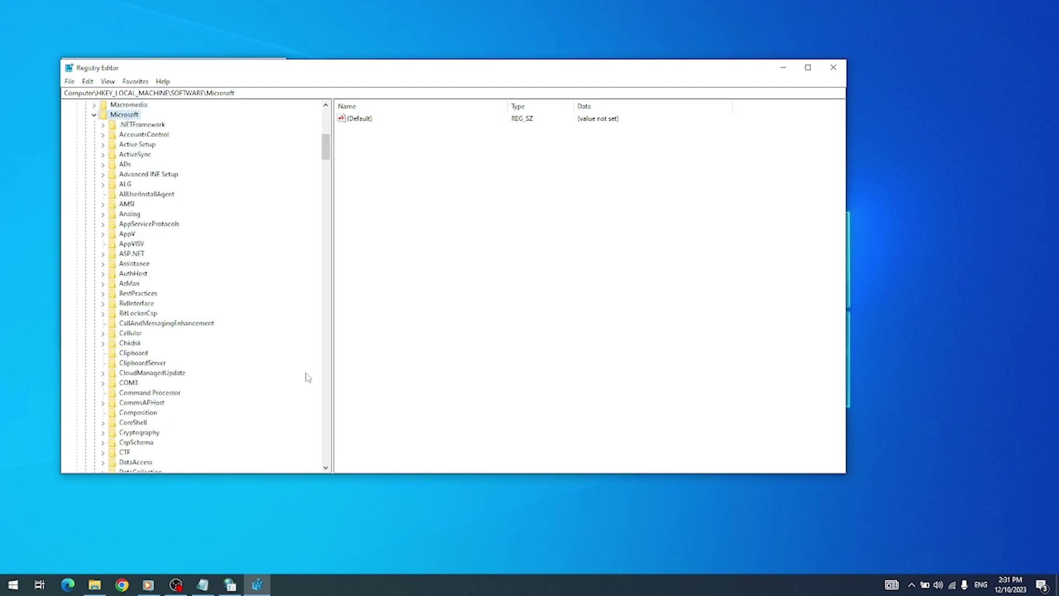
pyautogui.press('w')
pyautogui.click(328, 425)
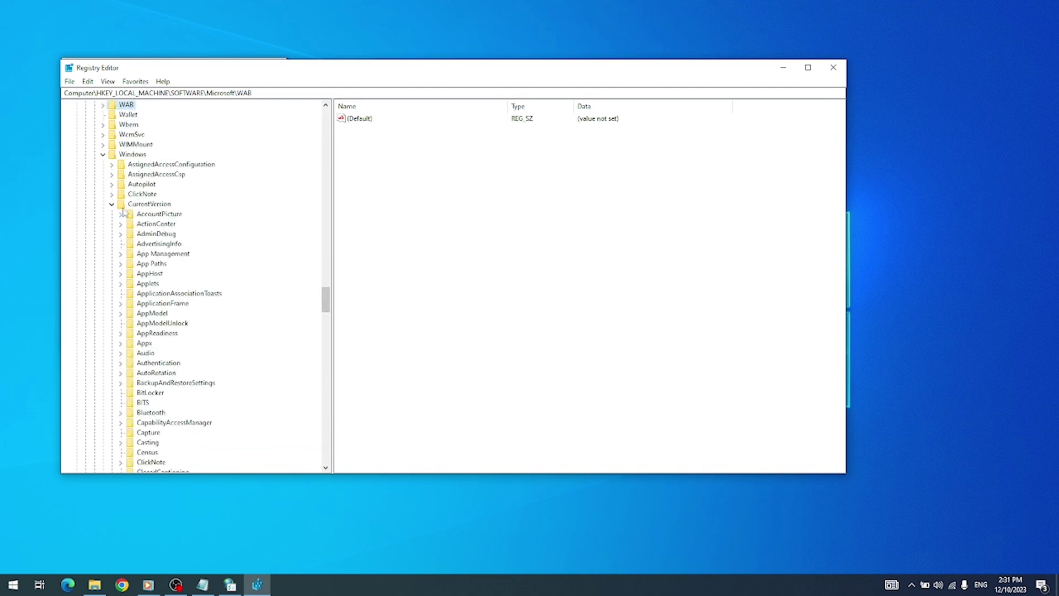
pyautogui.click(133, 156)
pyautogui.click(152, 206)
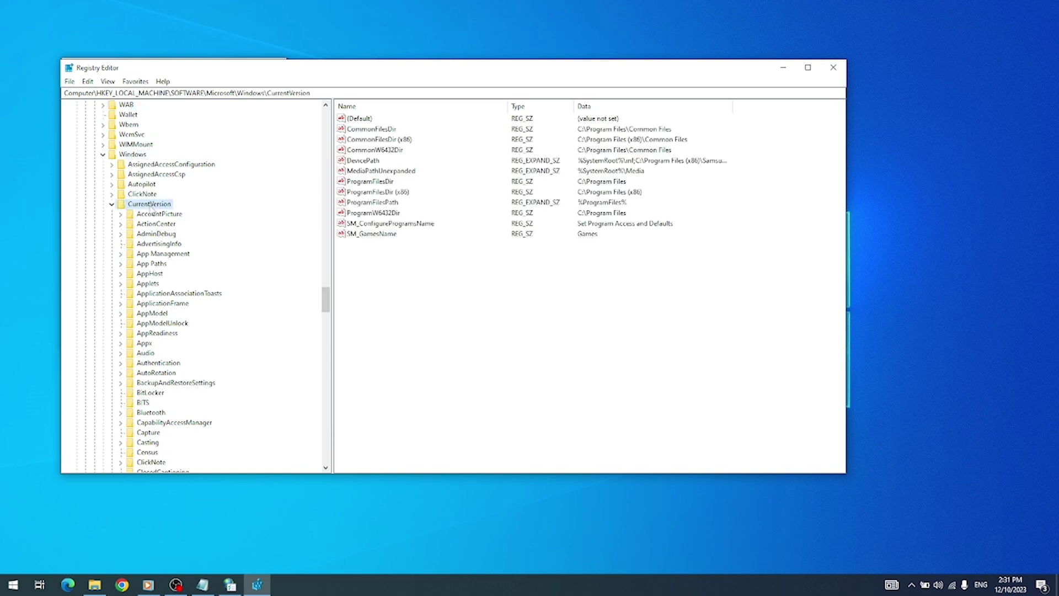
# Under Policies\Ext\CLSID, set the GUID value's data to 0.
pyautogui.press('p')
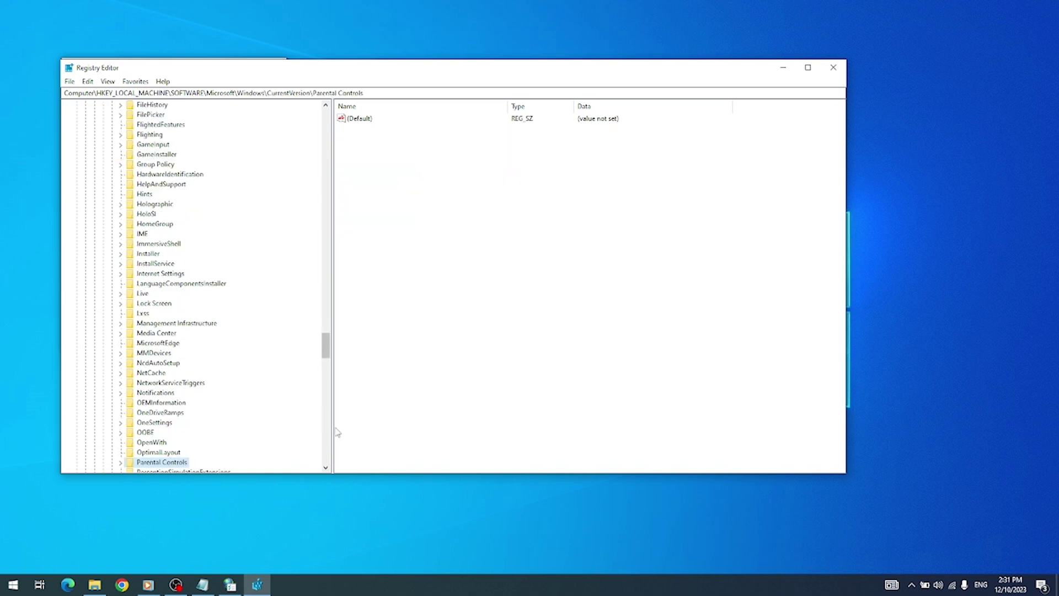
pyautogui.scroll(-12, 238, 325)
pyautogui.click(147, 156)
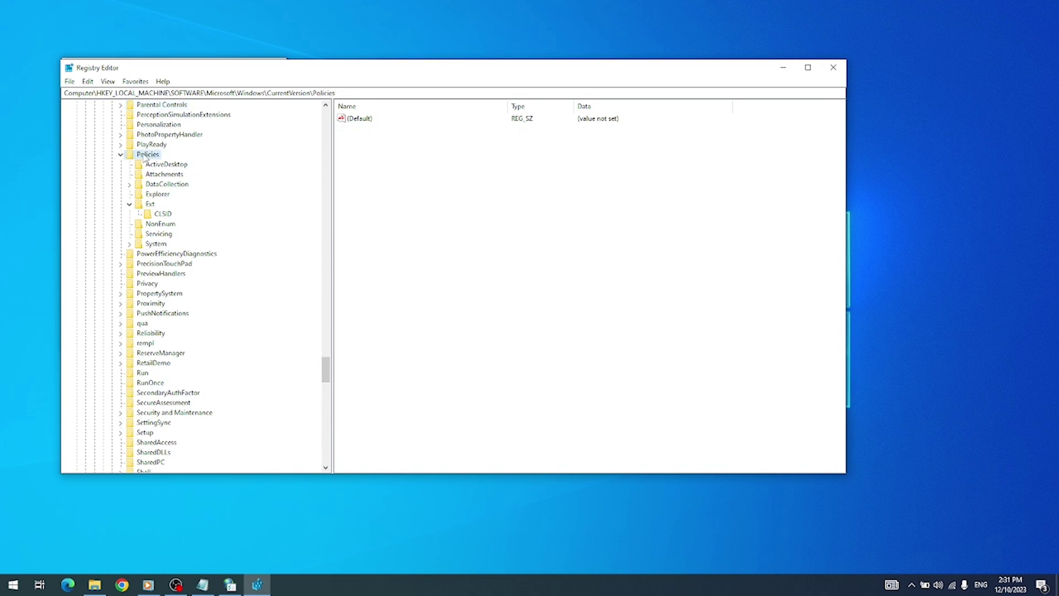
pyautogui.click(151, 205)
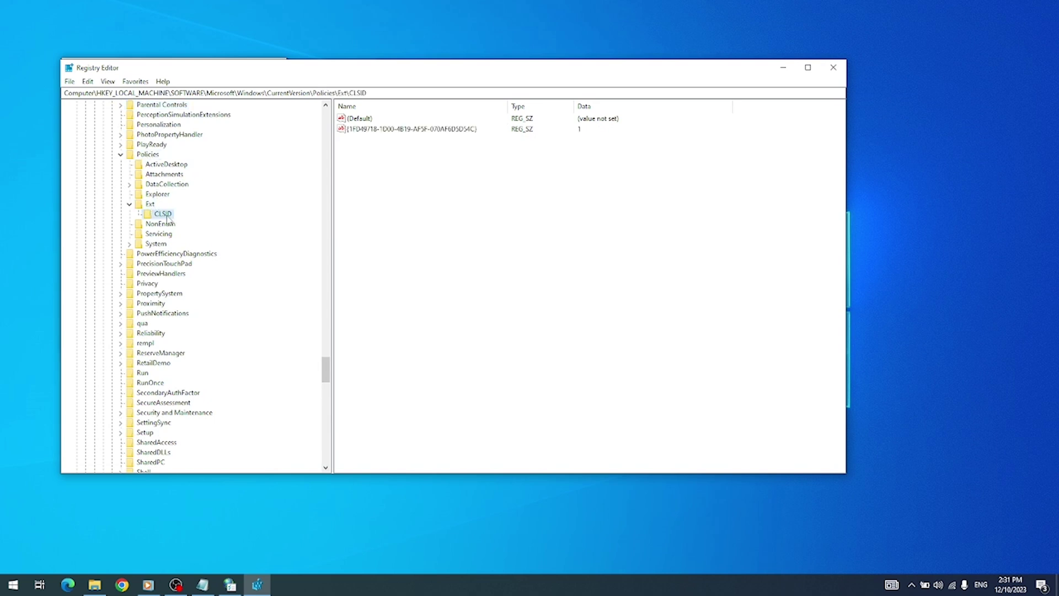
pyautogui.click(456, 138)
pyautogui.doubleClick(455, 130)
pyautogui.write('0')
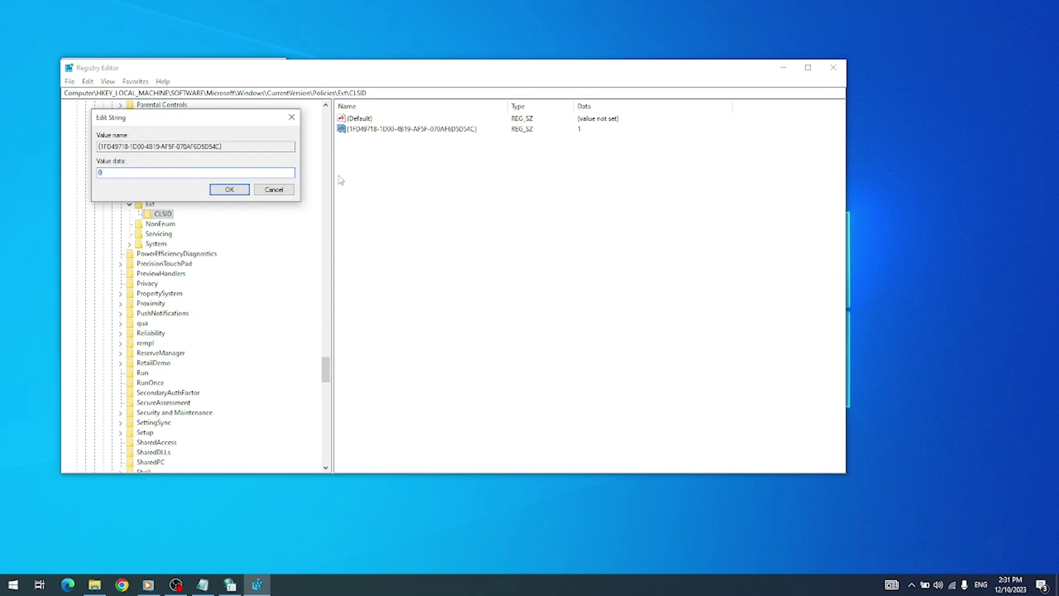
pyautogui.click(229, 189)
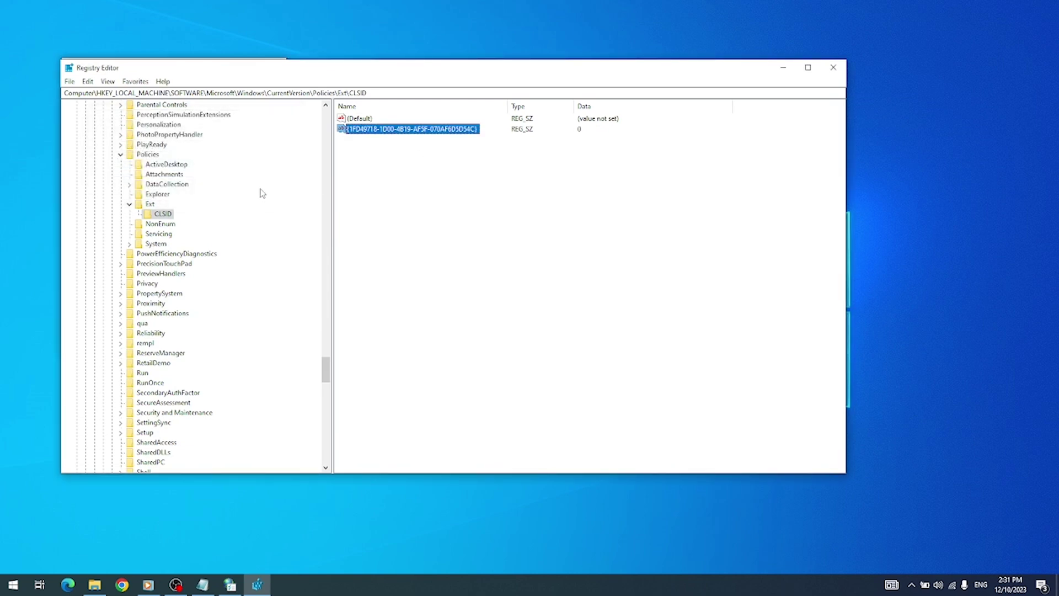
# Close Registry Editor and Internet Properties, then open the Run dialog.
pyautogui.click(833, 68)
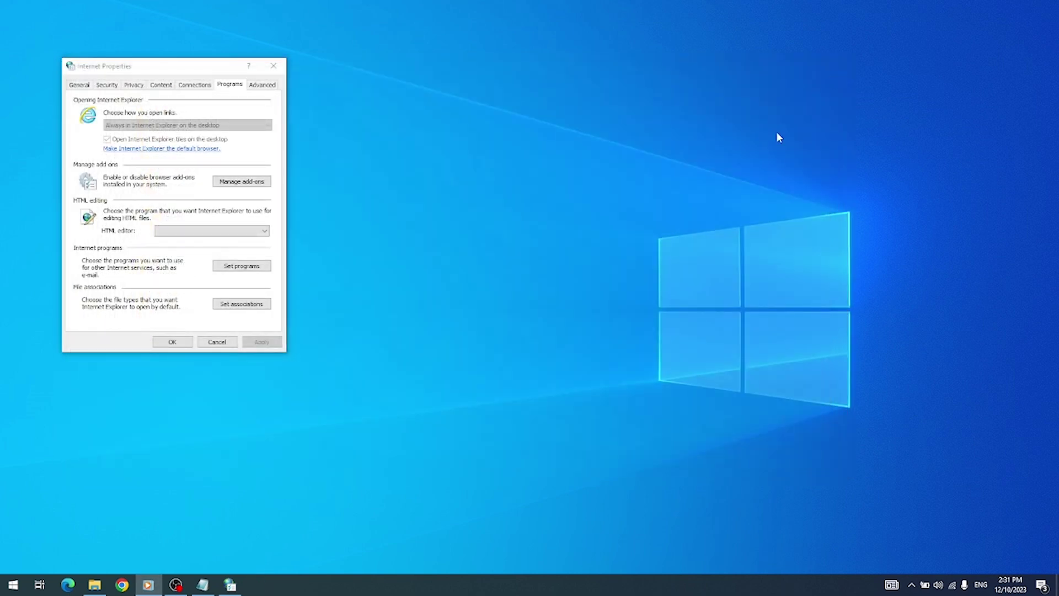
pyautogui.click(172, 342)
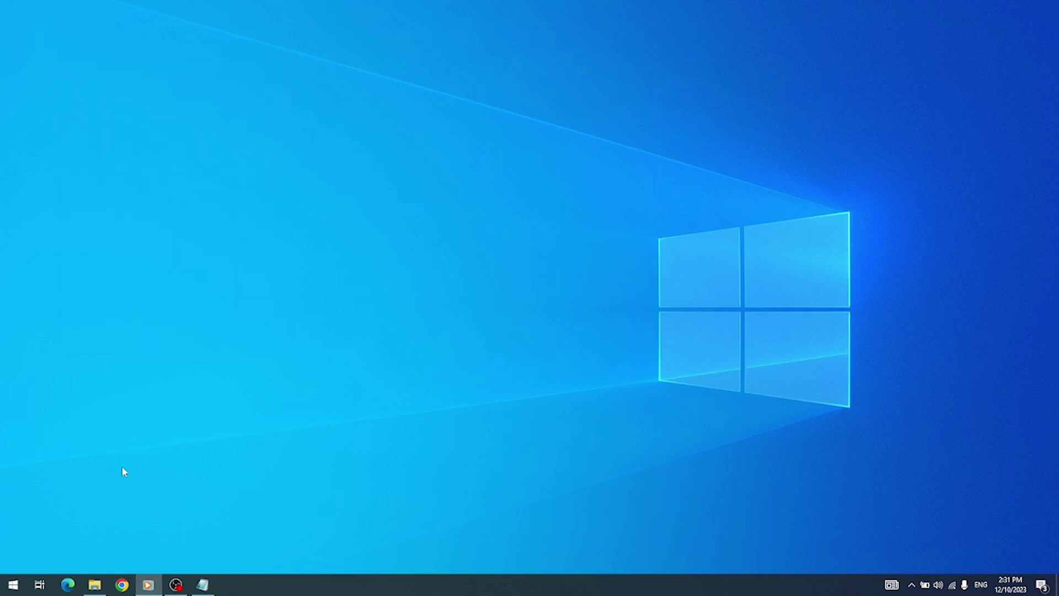
pyautogui.click(16, 586)
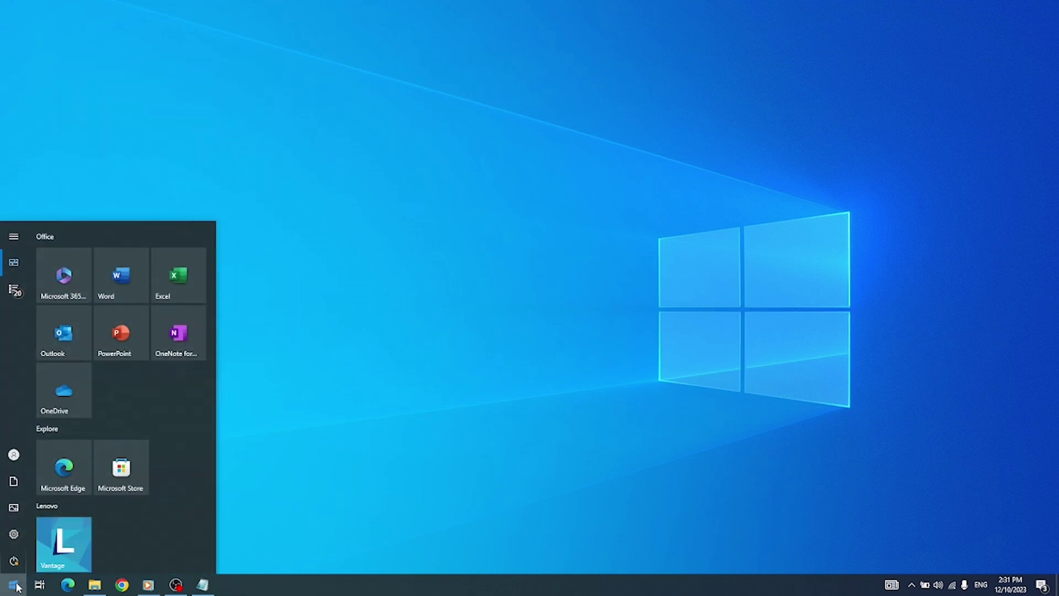
pyautogui.write('run')
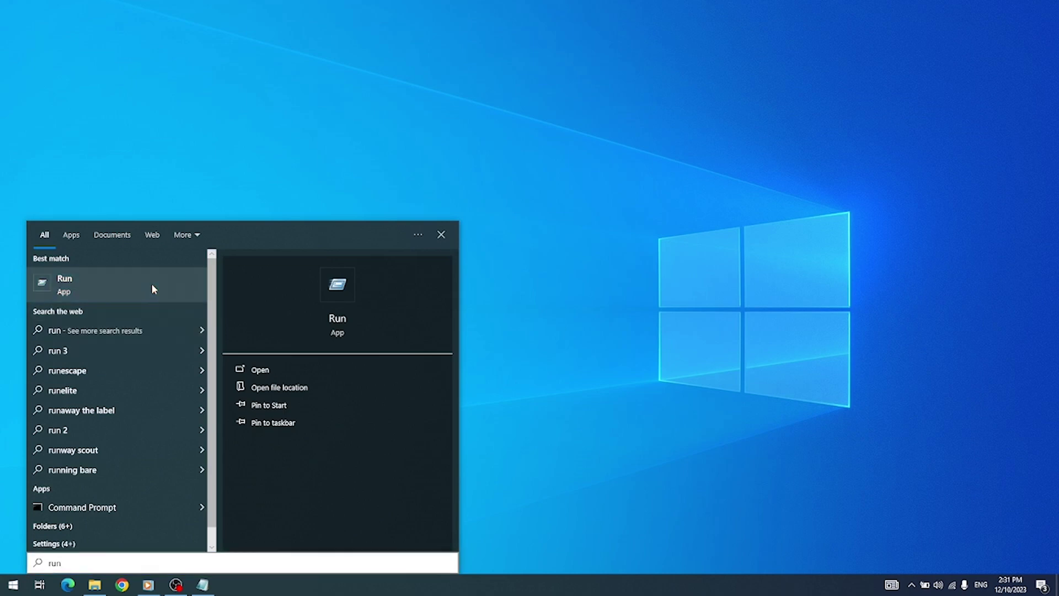
pyautogui.click(152, 285)
# Reopen Internet Properties and confirm IEToEdge BHO now shows Disabled in Manage add-ons.
pyautogui.click(106, 551)
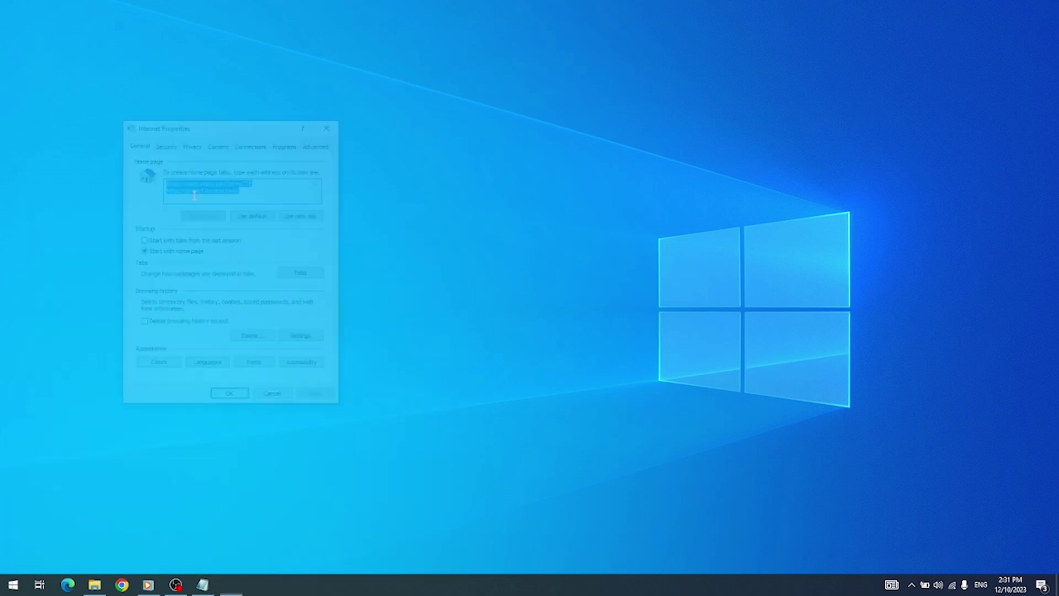
pyautogui.click(281, 144)
pyautogui.click(308, 238)
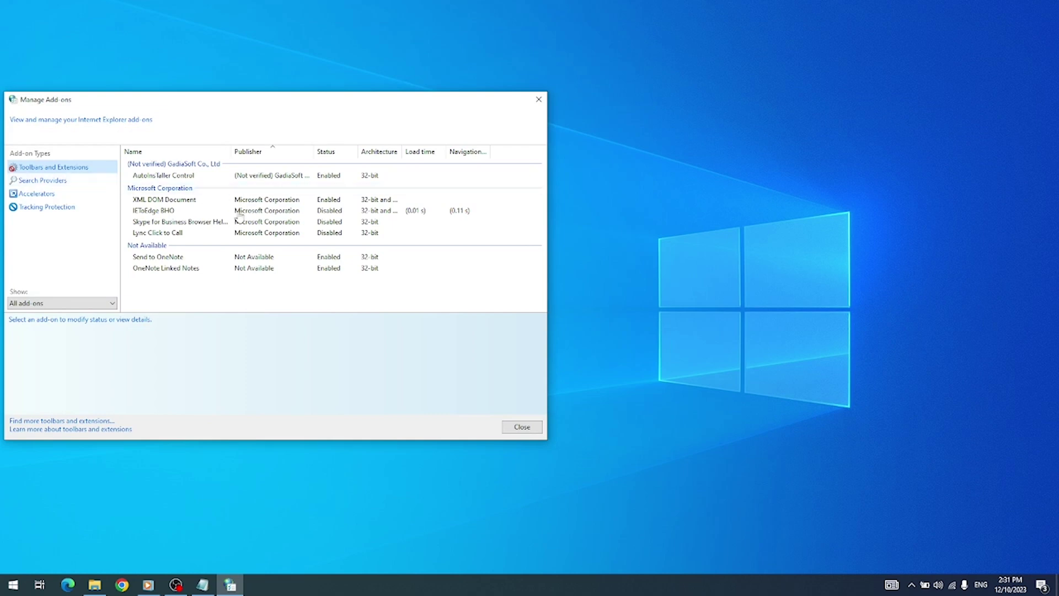
pyautogui.click(239, 212)
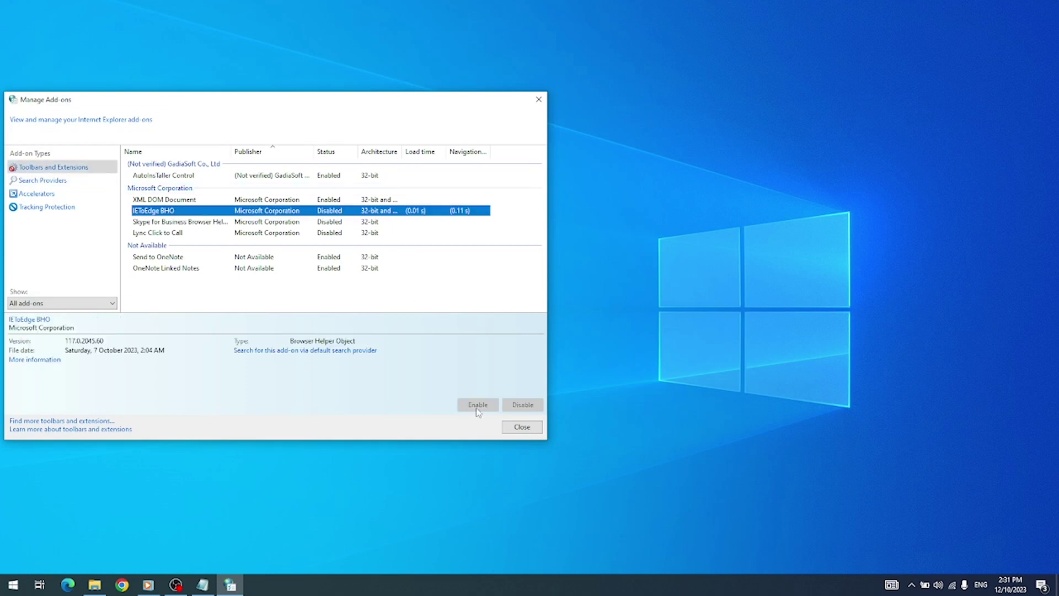
pyautogui.click(519, 427)
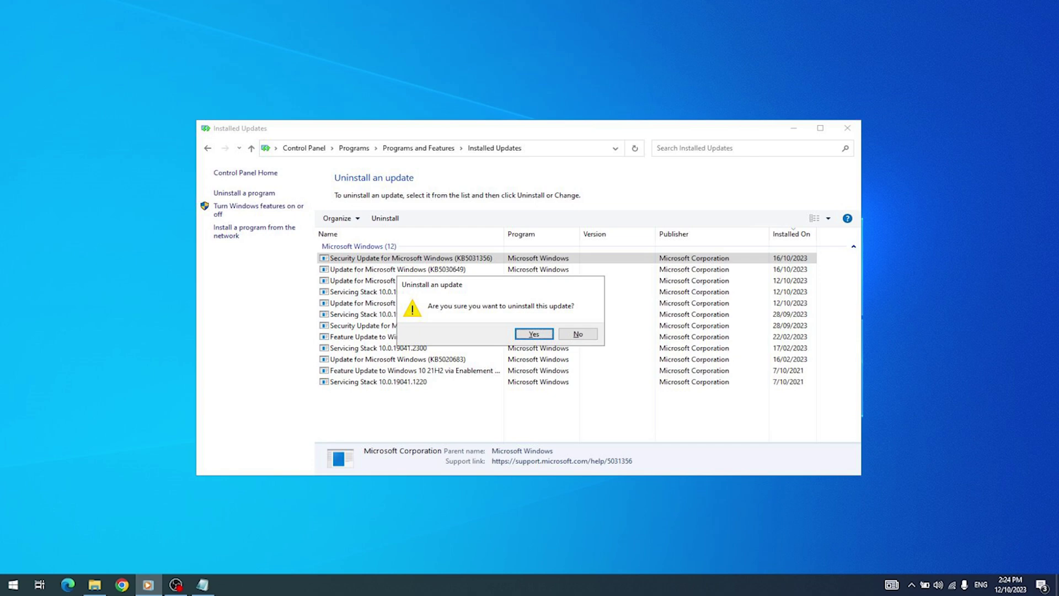
# Confirm uninstalling security update KB5031356.
pyautogui.press('Return')
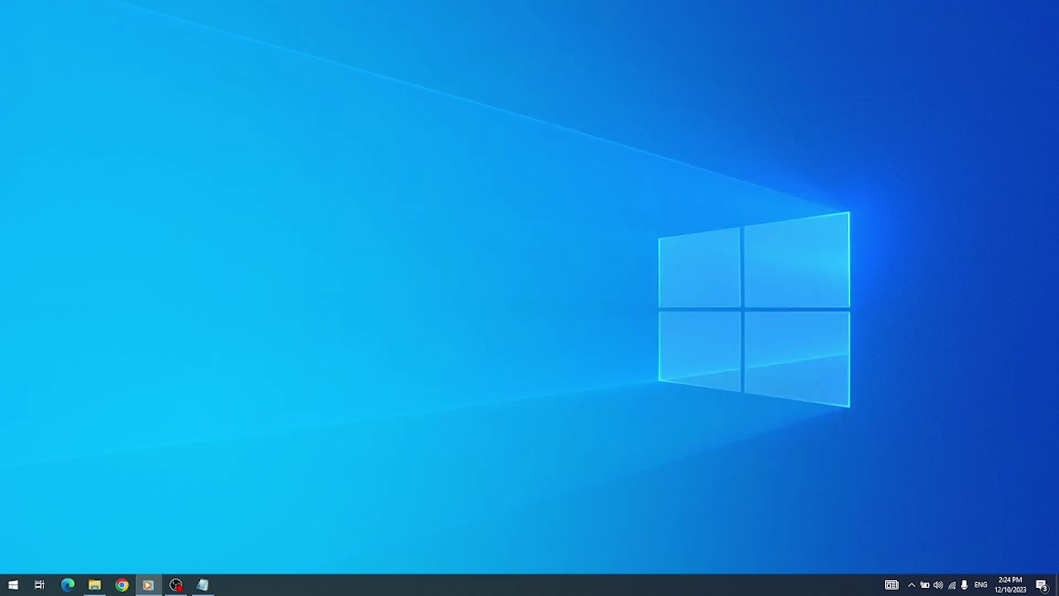
# Open Internet Explorer, load google from the address bar, then close all tabs.
pyautogui.click(14, 587)
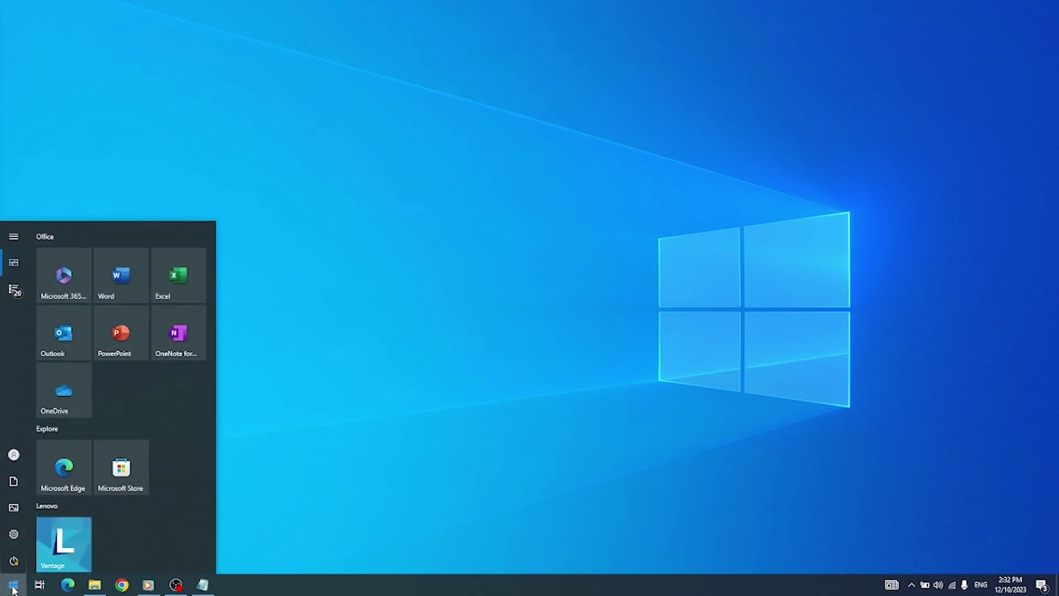
pyautogui.write('inter')
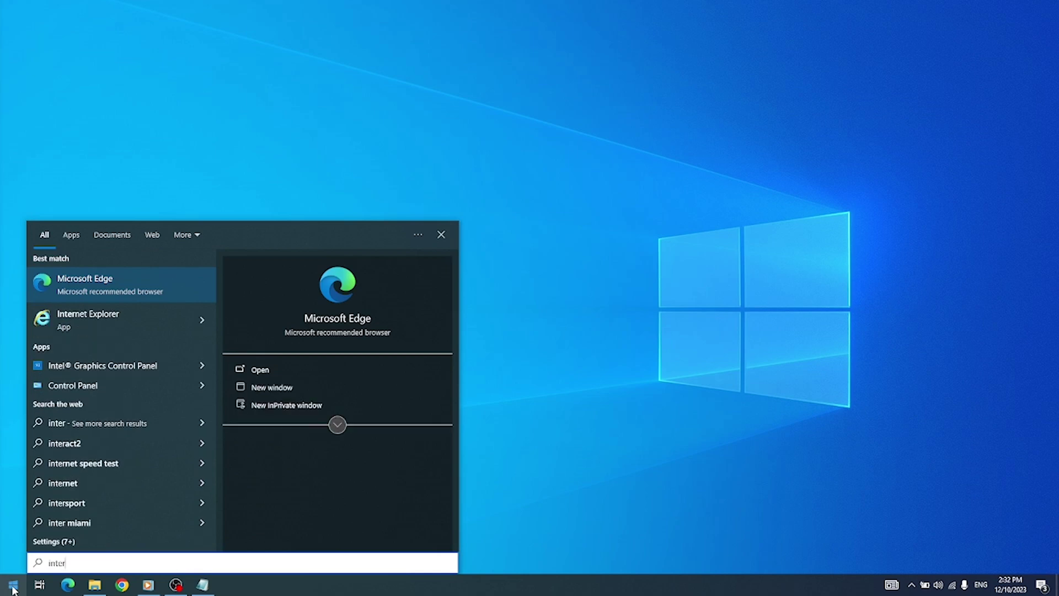
pyautogui.click(148, 328)
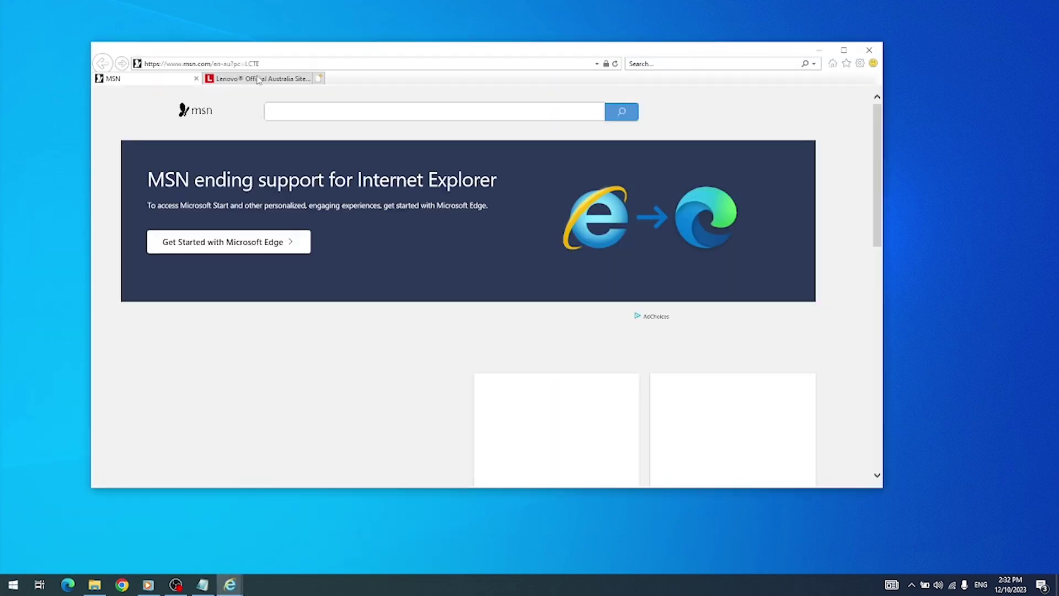
pyautogui.hotkey('alt', 'd')
pyautogui.write('goog')
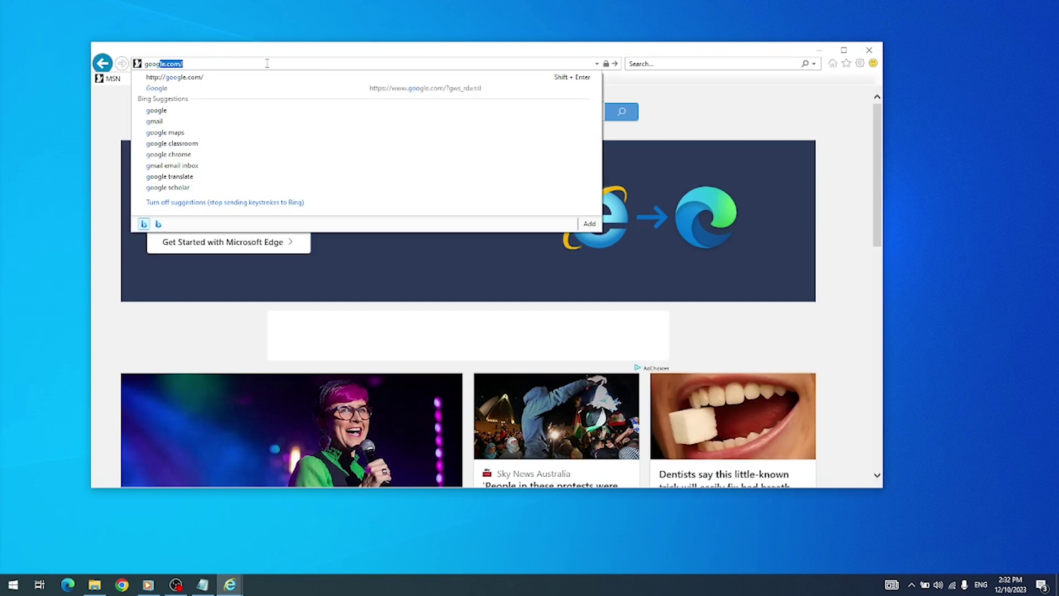
pyautogui.write('le')
pyautogui.press('Return')
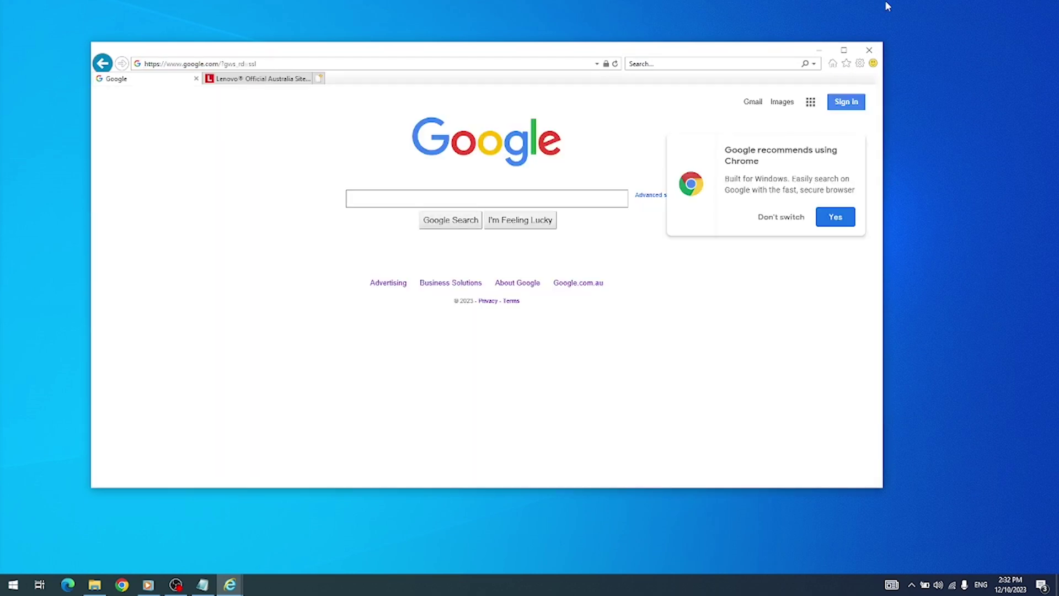
pyautogui.click(876, 50)
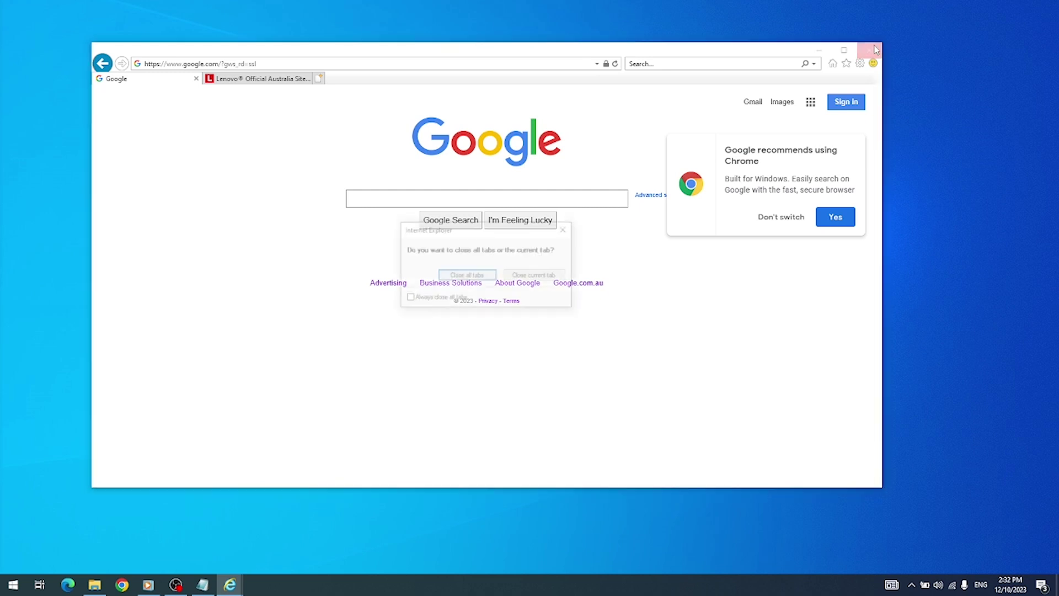
pyautogui.click(476, 278)
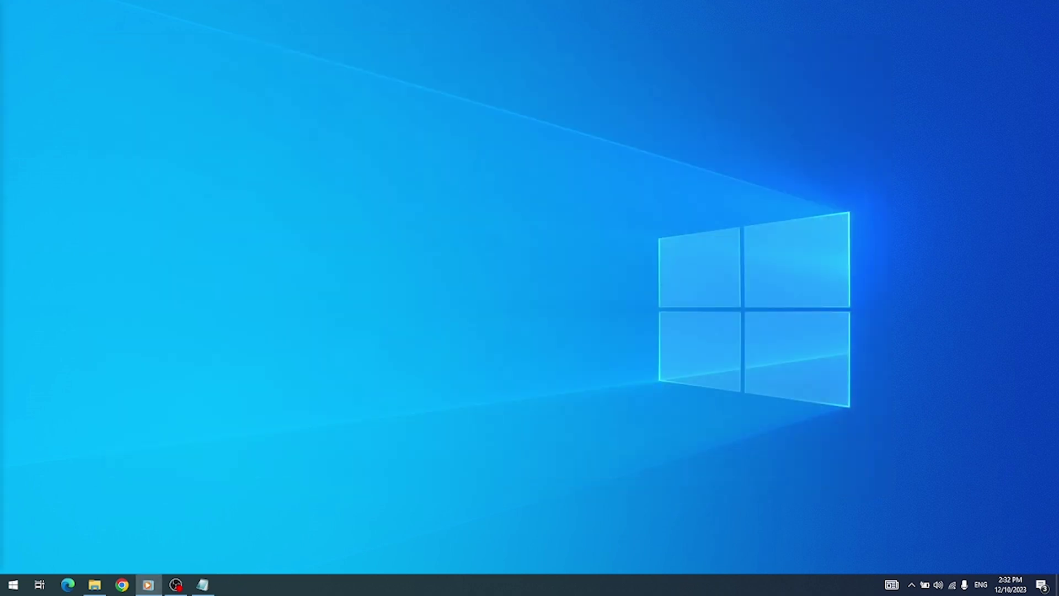